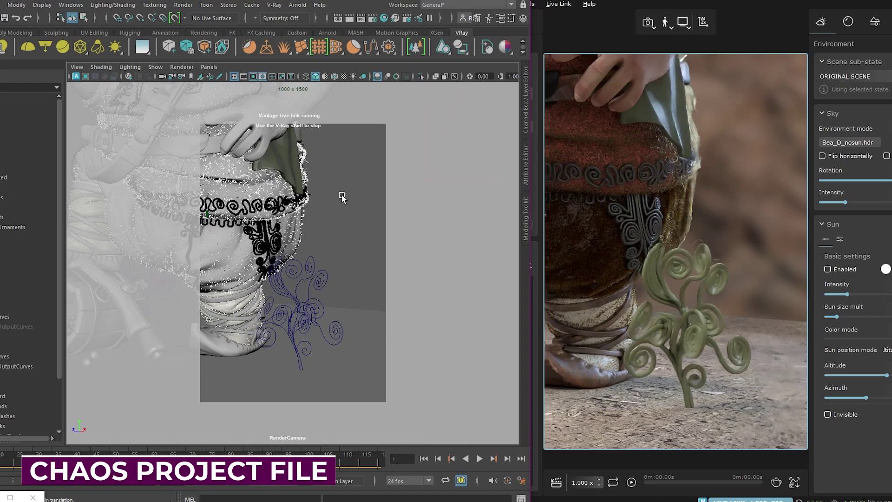
pyautogui.keyDown('alt'); pyautogui.moveTo(341, 198); pyautogui.dragTo(381, 220, button='middle'); pyautogui.keyUp('alt')
pyautogui.keyDown('alt'); pyautogui.moveTo(381, 220); pyautogui.dragTo(301, 258); pyautogui.keyUp('alt')
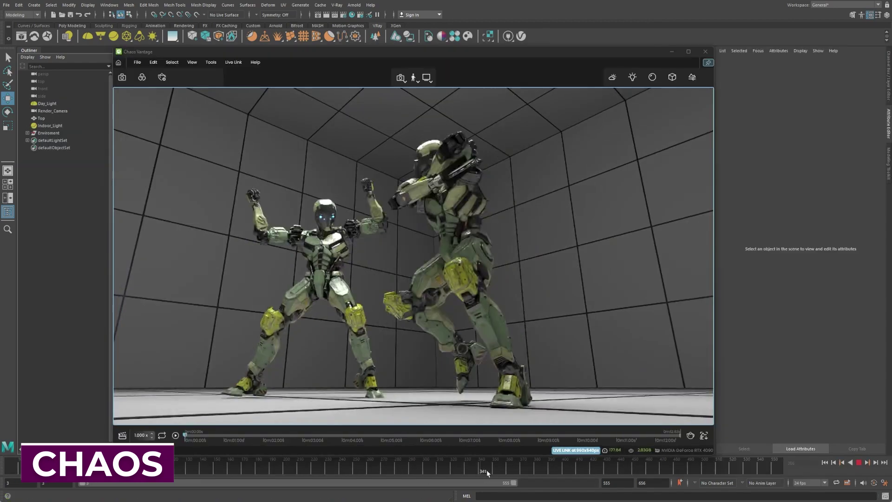
pyautogui.moveTo(486, 470); pyautogui.dragTo(574, 473)
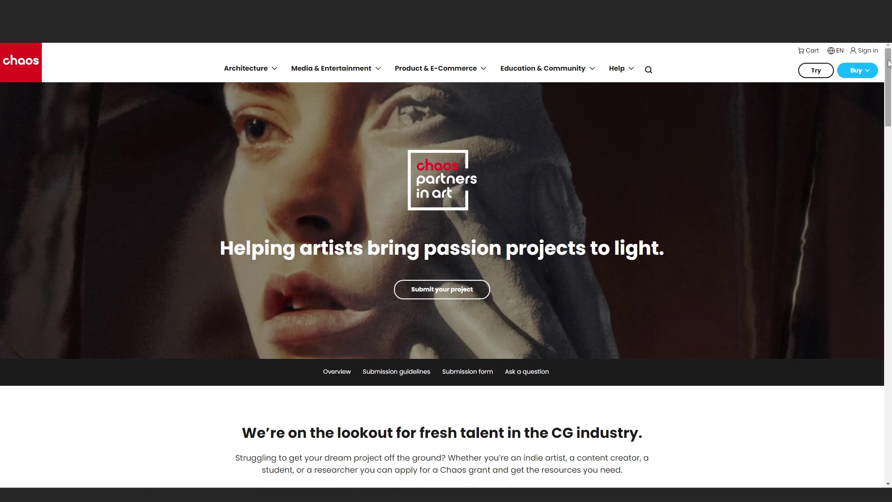
pyautogui.moveTo(888, 63); pyautogui.dragTo(889, 118)
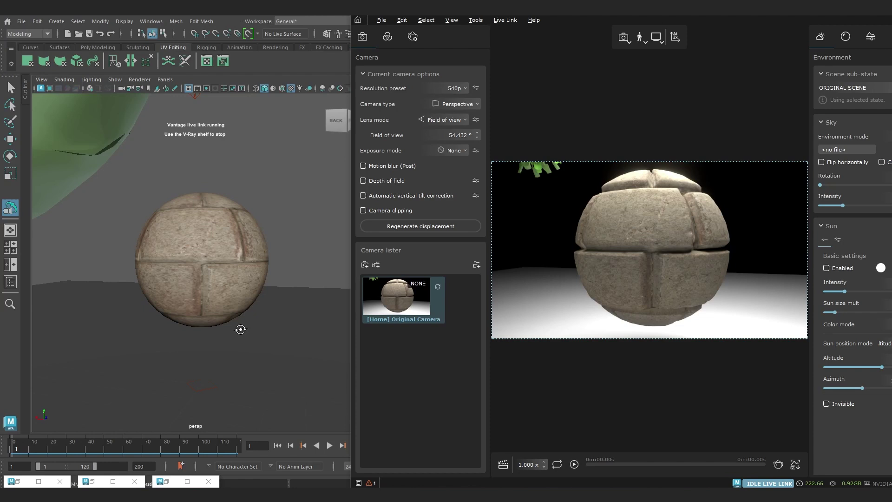
# Examine the stone sphere's displacement in the live-linked render from close up, farther away and several angles
pyautogui.keyDown('alt'); pyautogui.moveTo(176, 260); pyautogui.dragTo(187, 266, button='right'); pyautogui.keyUp('alt')
pyautogui.scroll(3, 228, 283)
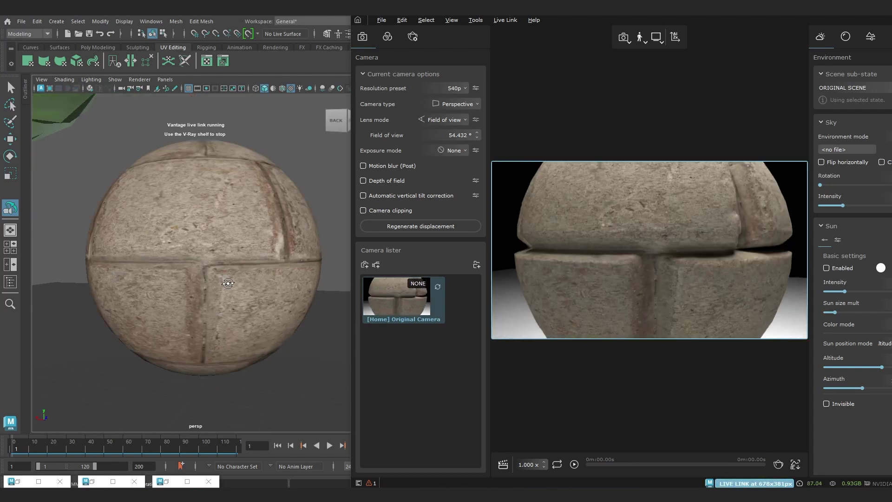
pyautogui.scroll(-3, 229, 282)
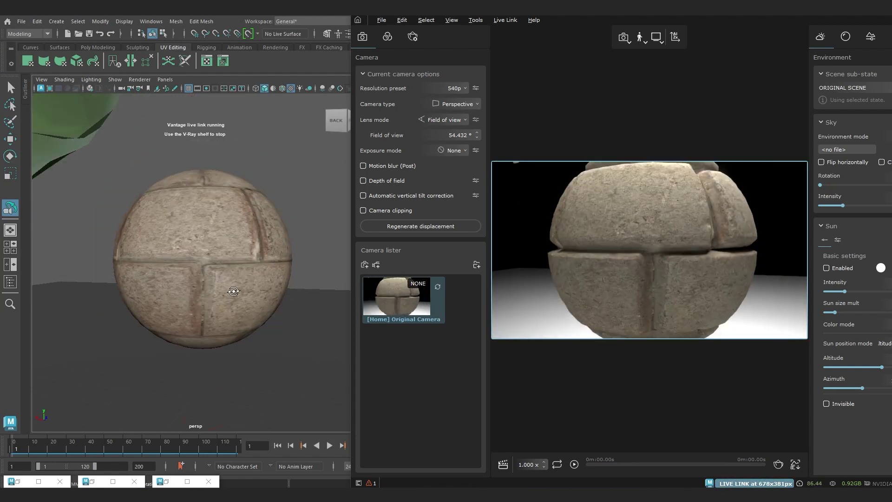
pyautogui.keyDown('alt'); pyautogui.moveTo(204, 271); pyautogui.dragTo(209, 295); pyautogui.keyUp('alt')
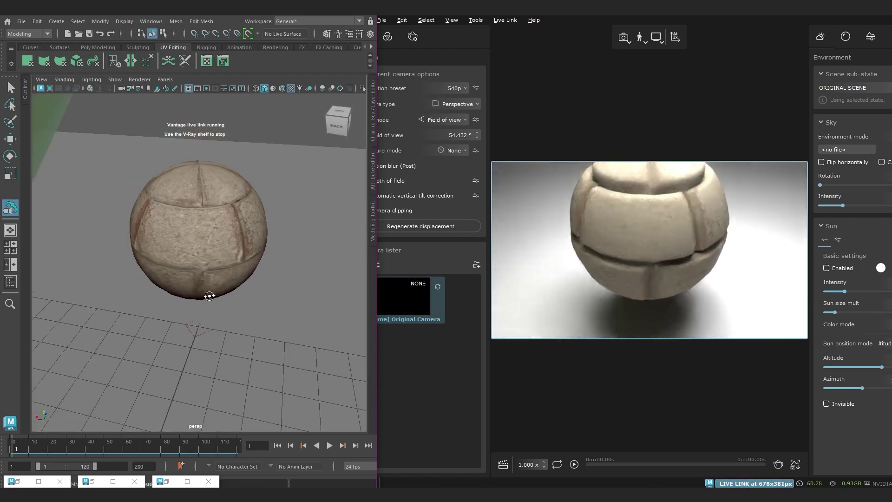
pyautogui.keyDown('alt'); pyautogui.moveTo(229, 239); pyautogui.dragTo(232, 274); pyautogui.keyUp('alt')
pyautogui.keyDown('alt'); pyautogui.moveTo(231, 274); pyautogui.dragTo(231, 226, button='middle'); pyautogui.keyUp('alt')
pyautogui.keyDown('alt'); pyautogui.moveTo(232, 226); pyautogui.dragTo(188, 239); pyautogui.keyUp('alt')
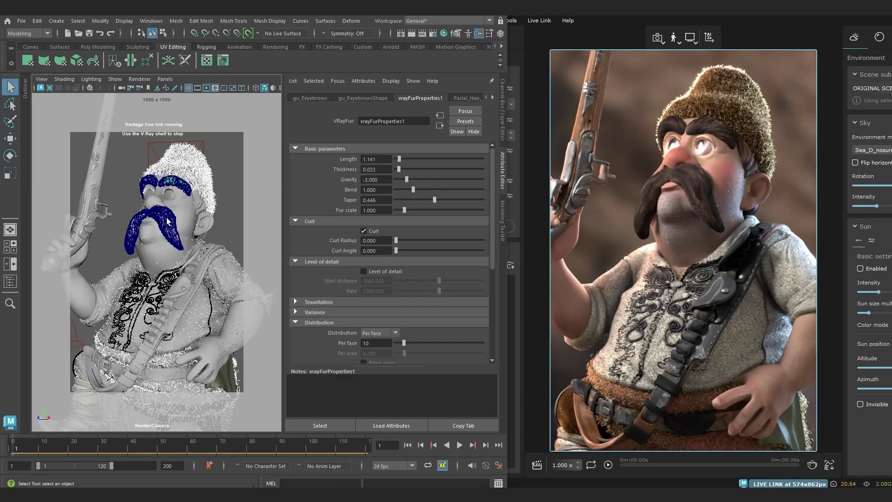
# Adjust the V-Ray fur length of the character's facial hair
pyautogui.moveTo(420, 158); pyautogui.dragTo(398, 169)
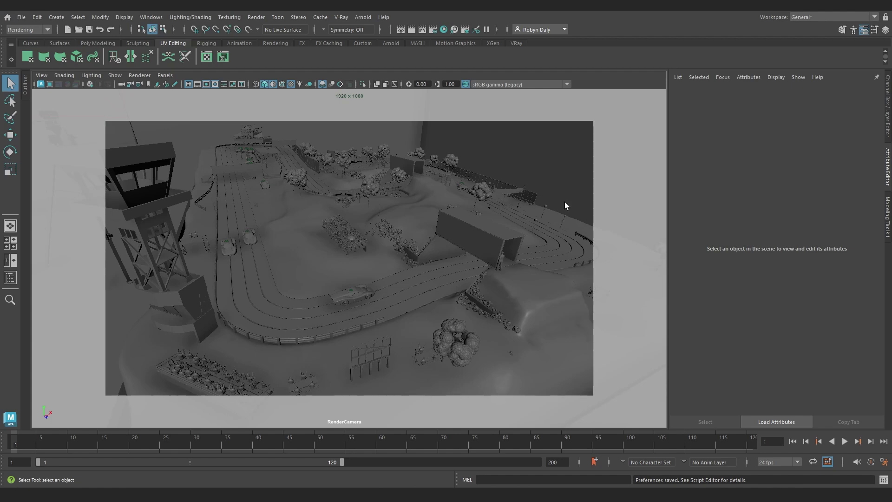
# Start the V-Ray live link from Maya to Chaos Vantage and place the Vantage window beside Maya
pyautogui.click(342, 17)
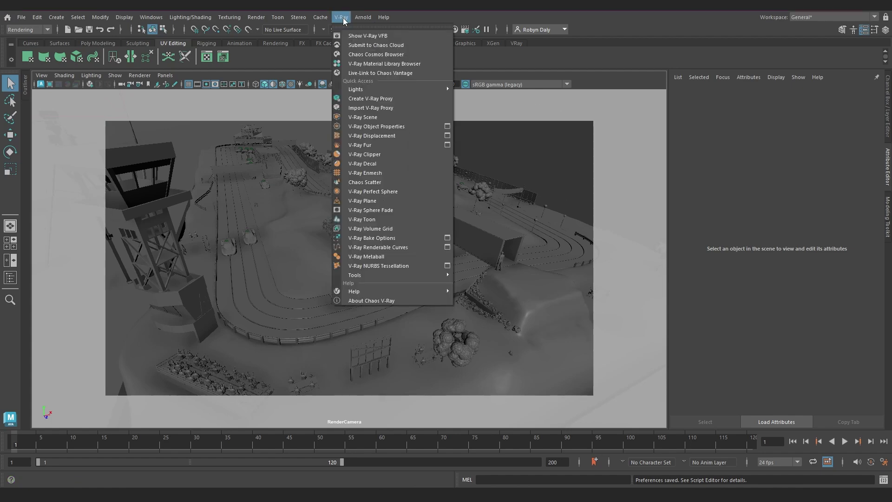
pyautogui.click(371, 74)
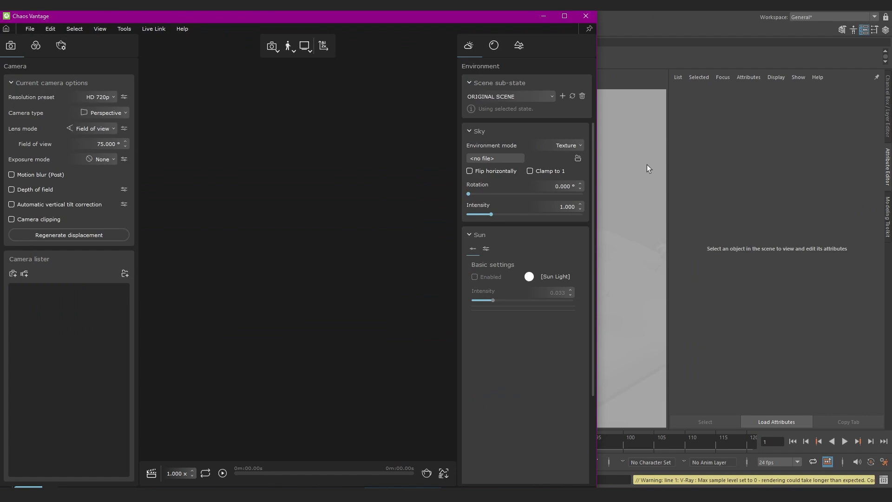
pyautogui.moveTo(314, 15); pyautogui.dragTo(625, 11)
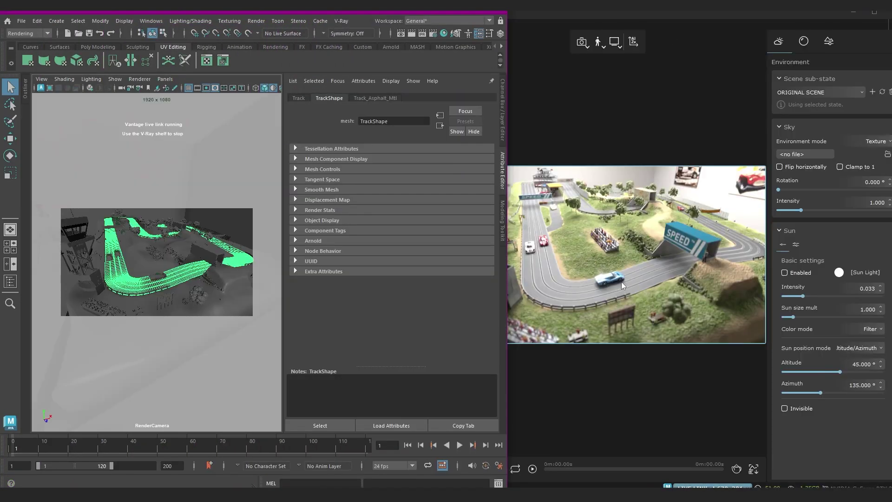
# Move Car_01 of the Cars group forward along the track, to about 79.8 on the Z axis
pyautogui.click(623, 286)
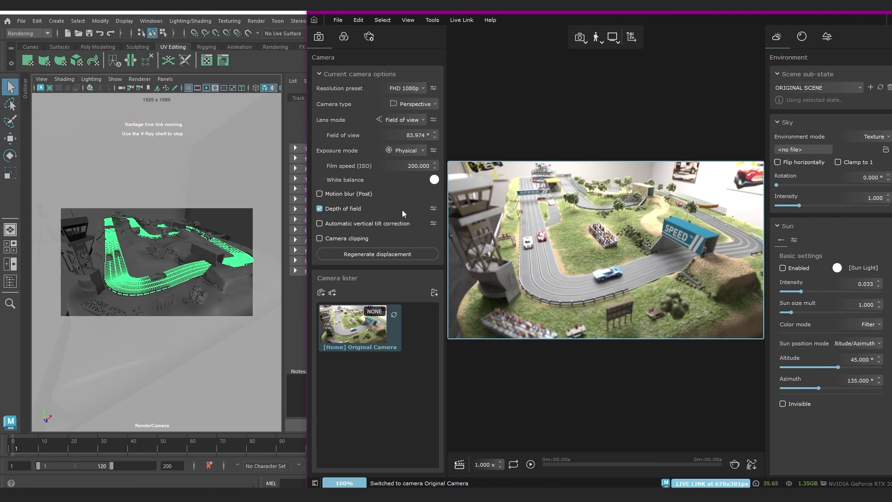
pyautogui.click(163, 264)
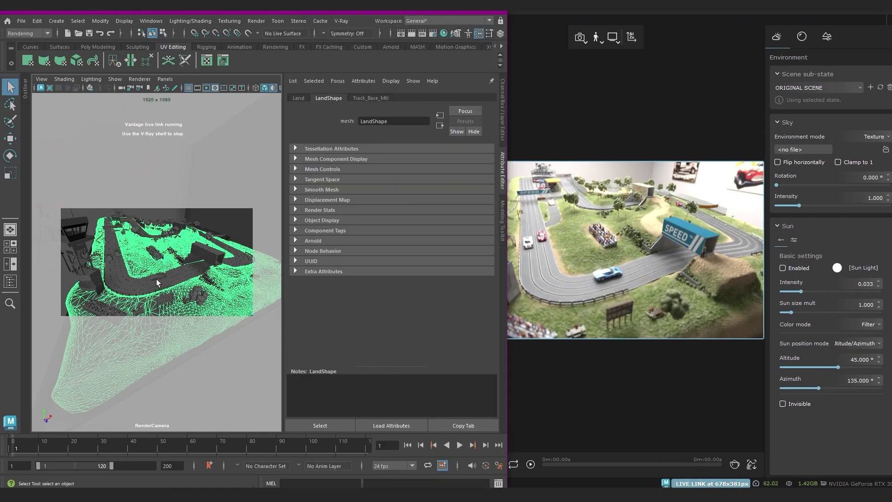
pyautogui.click(158, 277)
pyautogui.click(26, 90)
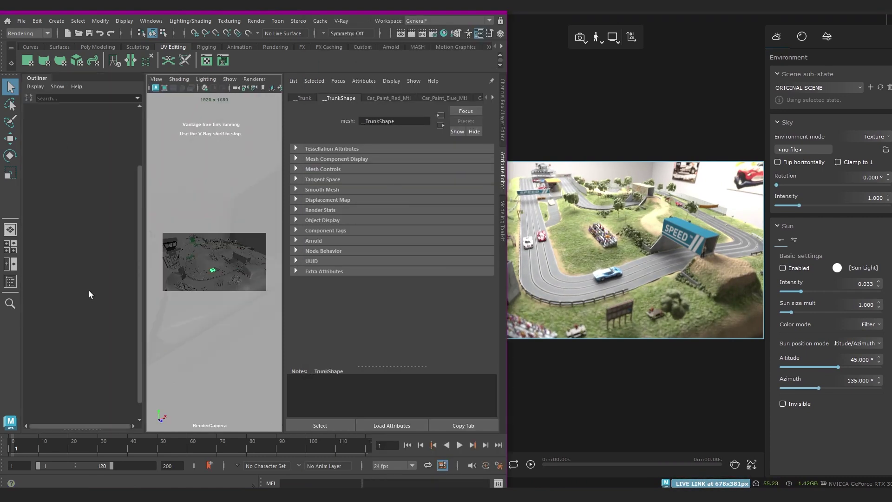
pyautogui.click(34, 182)
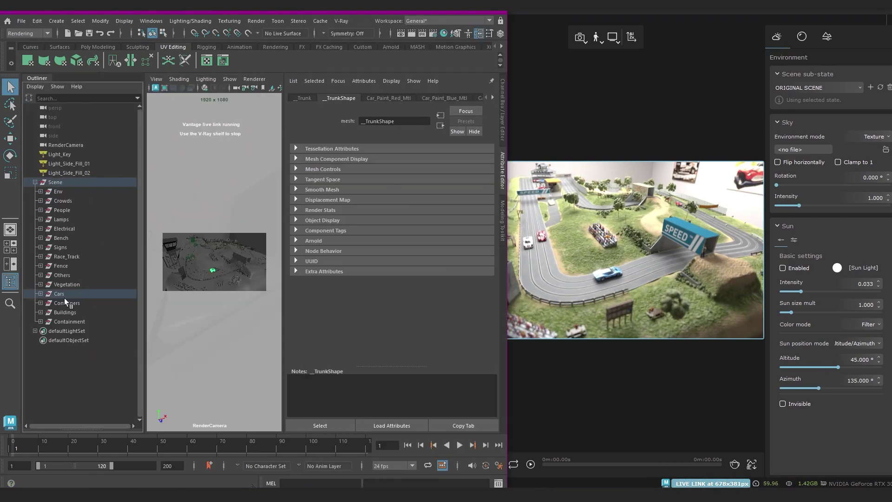
pyautogui.click(41, 293)
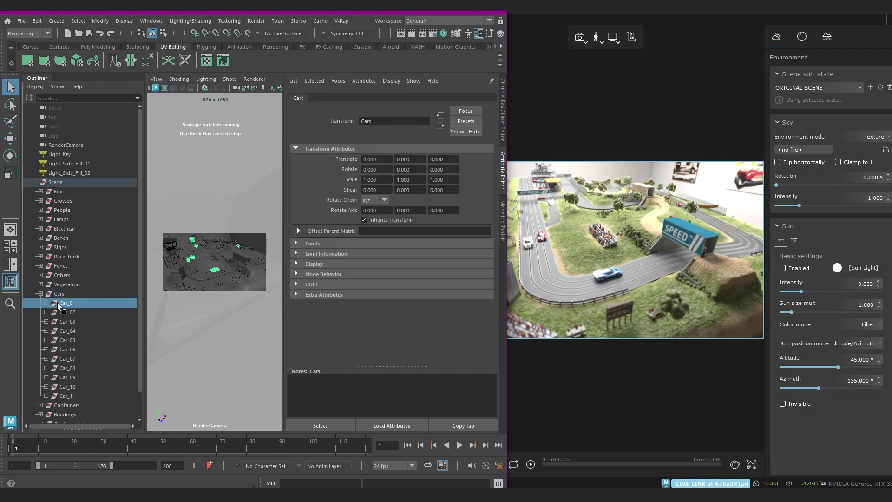
pyautogui.click(35, 77)
pyautogui.press('w')
pyautogui.moveTo(130, 290); pyautogui.dragTo(170, 322)
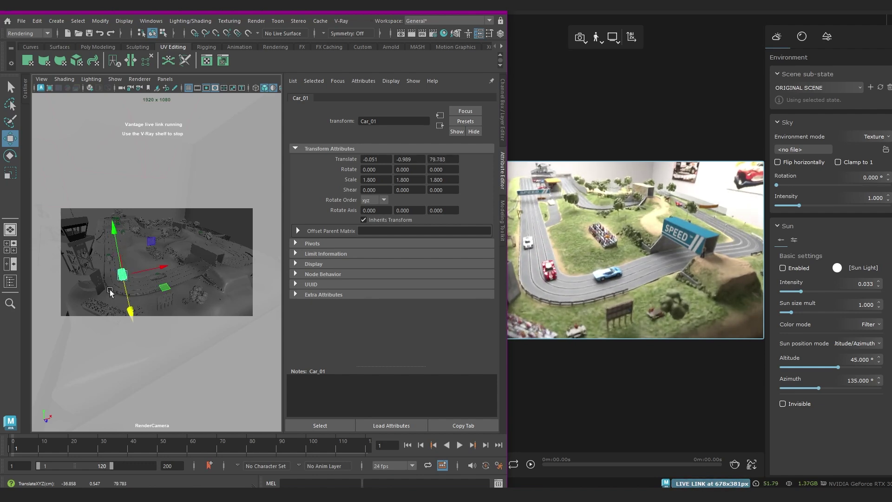
# Hide the Containers group in Maya
pyautogui.hotkey('ctrl', 'h')
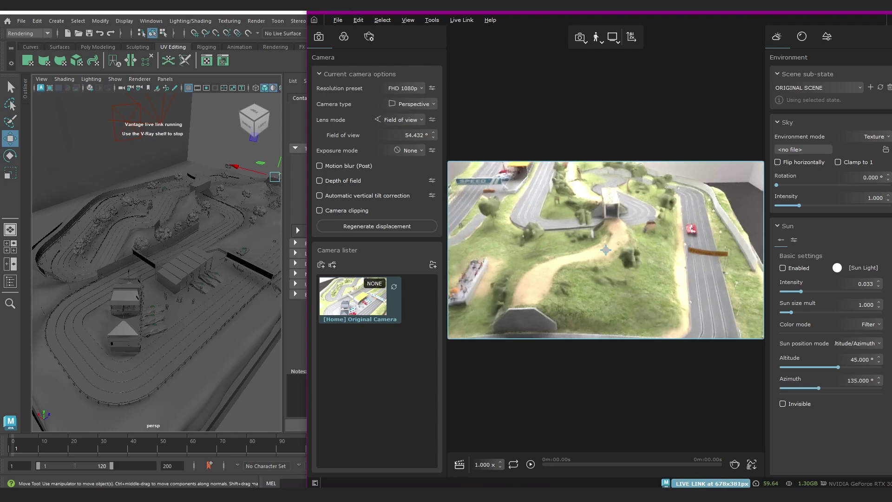
# Save two new cameras in Vantage, one overlooking the grandstand with the tower, one facing the bend beside the tree
pyautogui.keyDown('alt'); pyautogui.moveTo(606, 279); pyautogui.dragTo(642, 279); pyautogui.keyUp('alt')
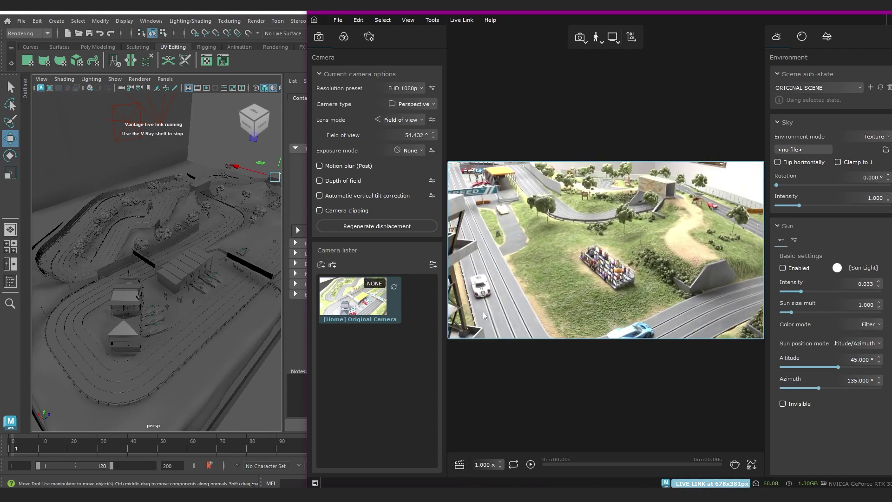
pyautogui.keyDown('alt'); pyautogui.moveTo(505, 291); pyautogui.dragTo(599, 285); pyautogui.keyUp('alt')
pyautogui.moveTo(529, 302); pyautogui.dragTo(558, 293)
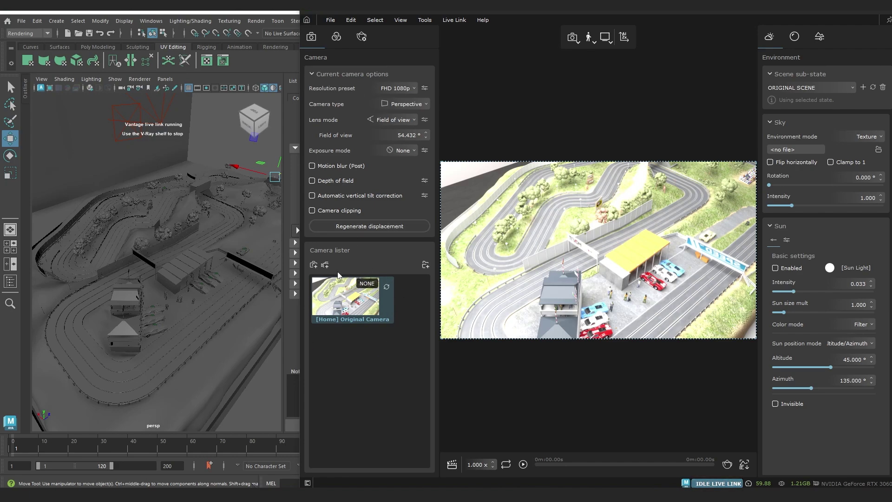
pyautogui.moveTo(654, 273); pyautogui.dragTo(576, 260)
pyautogui.hotkey('ctrl', 'F1')
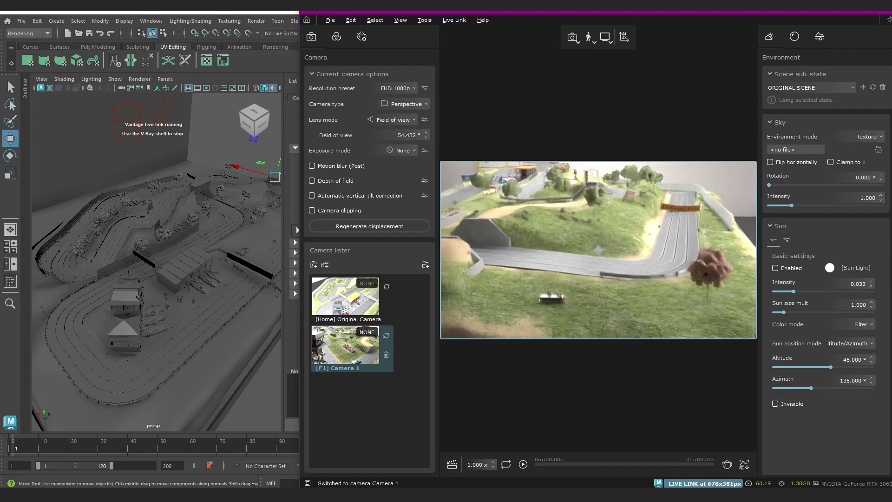
pyautogui.click(313, 265)
# Create a camera group and put Camera 1 and Camera 2 into it
pyautogui.click(425, 265)
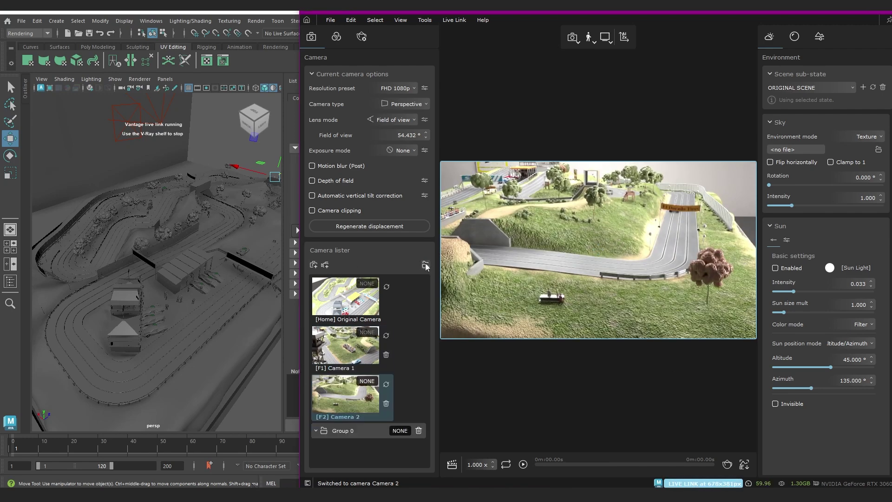
pyautogui.moveTo(345, 390)
pyautogui.mouseDown()
pyautogui.moveTo(348, 409)
pyautogui.moveTo(349, 386)
pyautogui.moveTo(356, 395)
pyautogui.mouseUp()
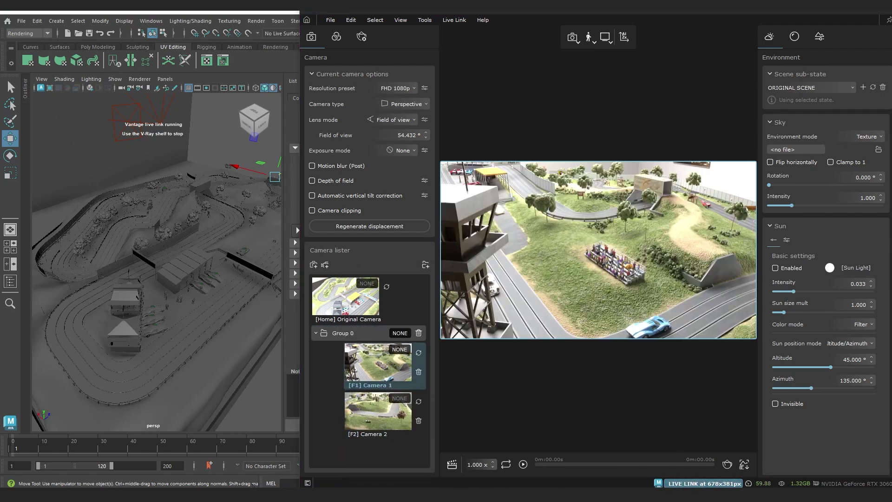
# Try the filmic tonemap and the 00_Filmic.cube LUT in the color corrections
pyautogui.click(338, 38)
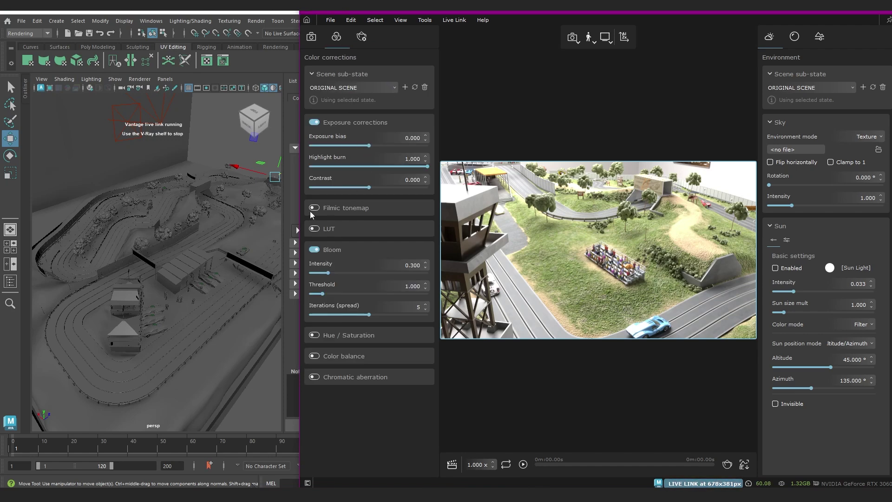
pyautogui.click(314, 208)
pyautogui.click(315, 187)
pyautogui.click(315, 228)
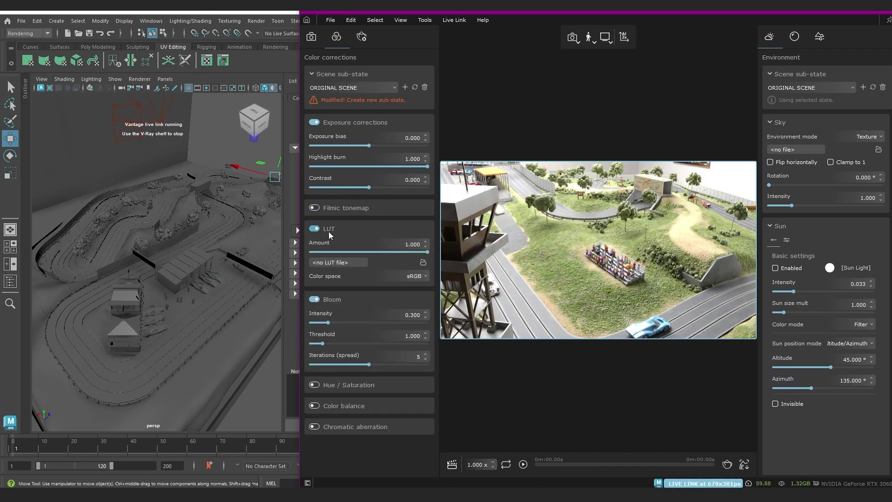
pyautogui.click(330, 263)
pyautogui.click(365, 283)
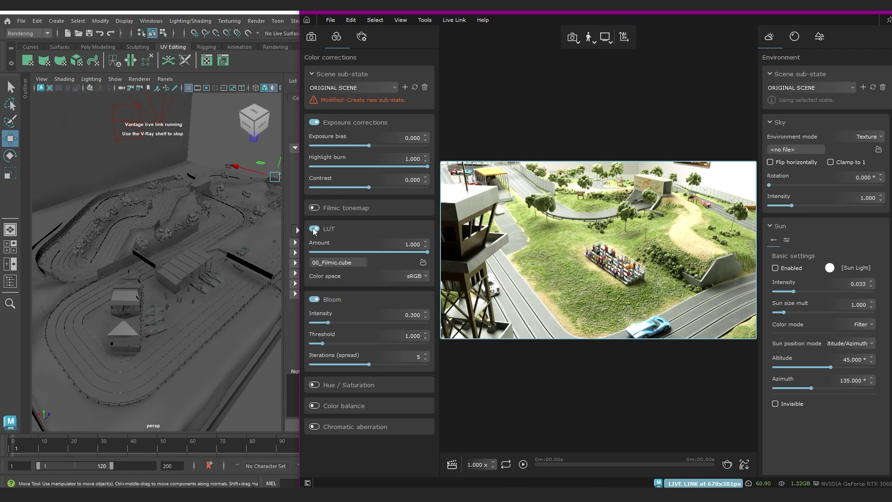
pyautogui.click(314, 228)
# Raise the bloom intensity to 0.653 and enable chromatic aberration with a value of 1.000
pyautogui.moveTo(328, 273); pyautogui.dragTo(349, 271)
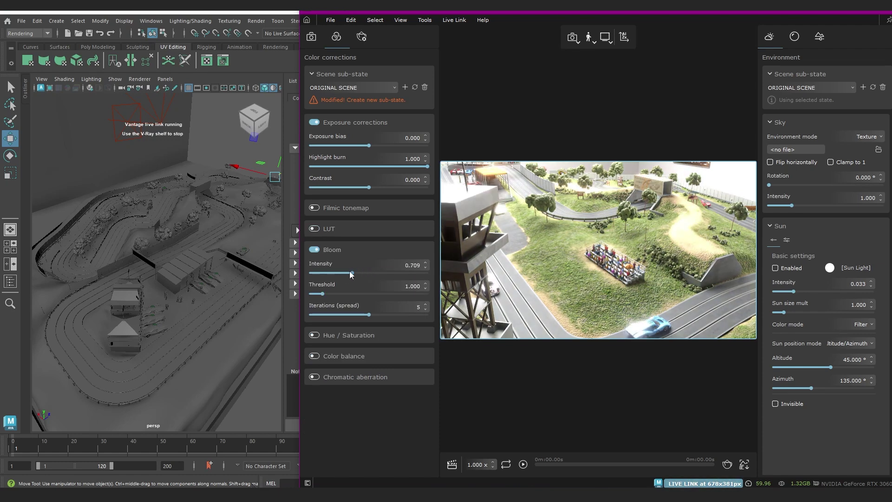
pyautogui.click(314, 377)
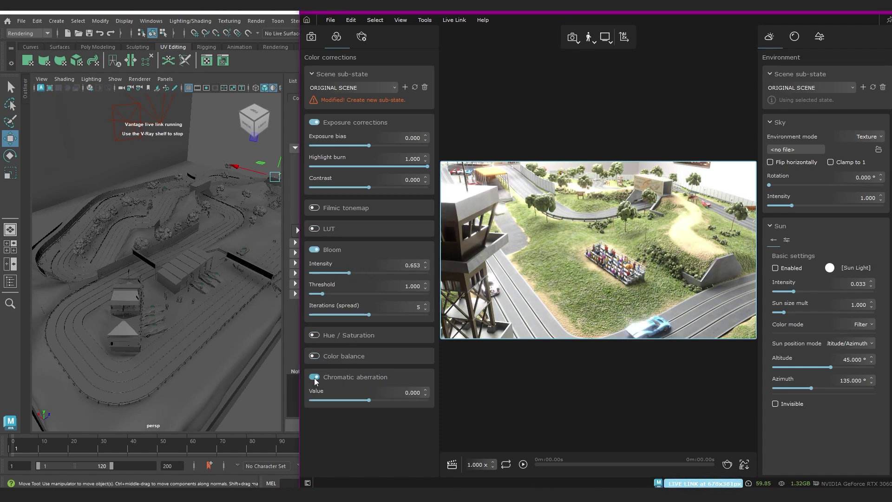
pyautogui.moveTo(389, 398)
pyautogui.mouseDown()
pyautogui.moveTo(409, 396)
pyautogui.moveTo(314, 401)
pyautogui.moveTo(394, 394)
pyautogui.mouseUp()
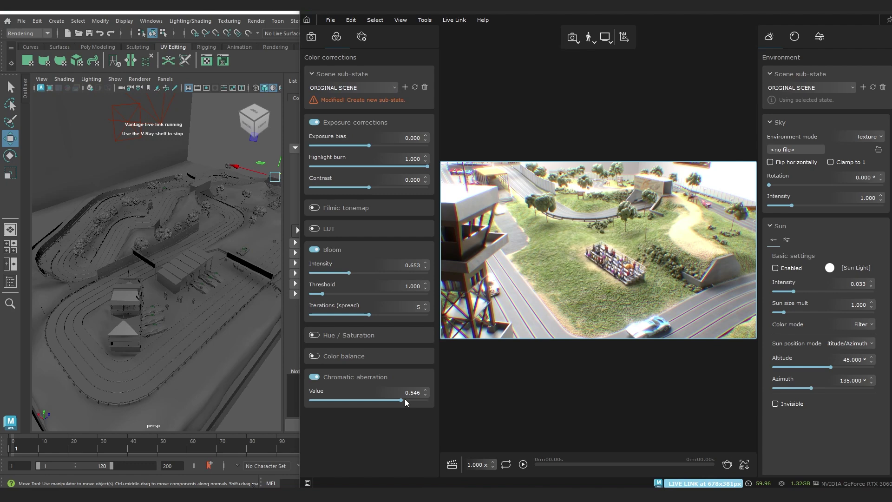
pyautogui.moveTo(405, 399); pyautogui.dragTo(428, 399)
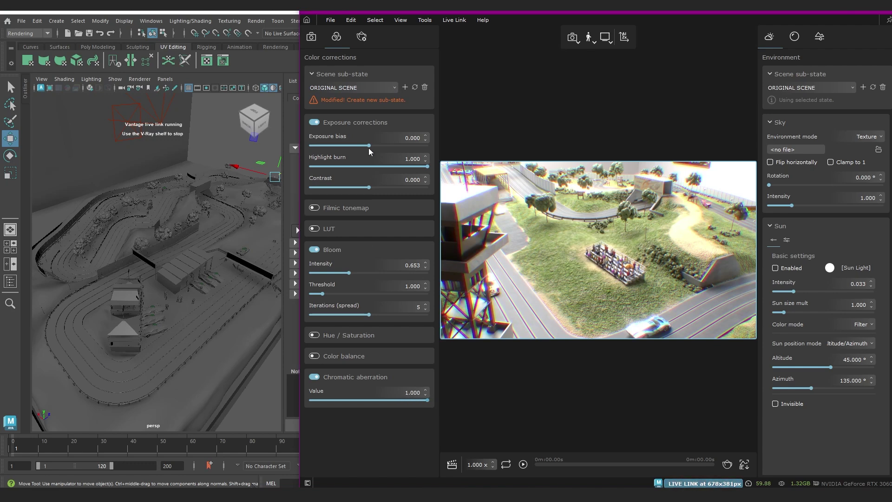
# Lower the exposure bias to -0.418 and save the color corrections as a new sub-state named "chromatic aberration"
pyautogui.moveTo(369, 147)
pyautogui.mouseDown()
pyautogui.moveTo(356, 145)
pyautogui.moveTo(365, 146)
pyautogui.mouseUp()
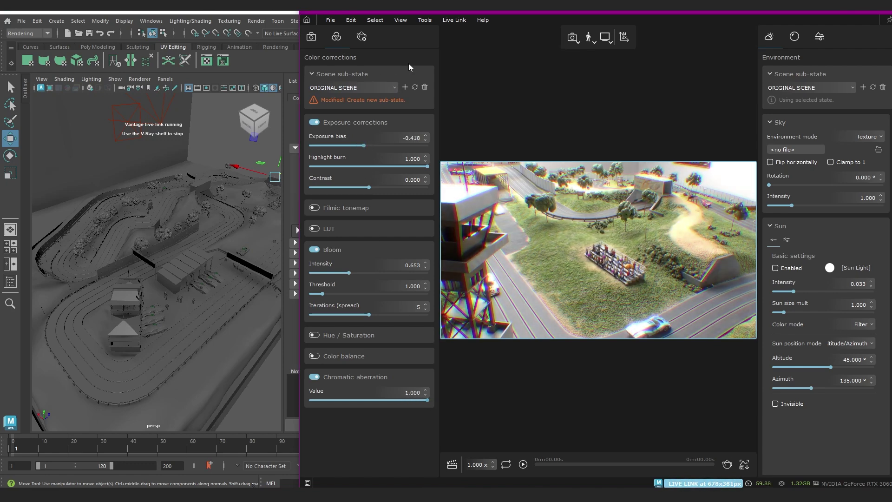
pyautogui.click(406, 88)
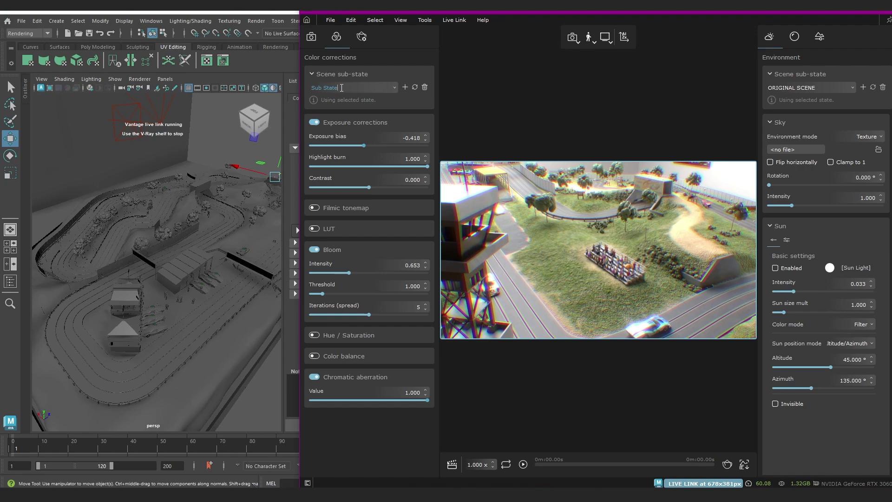
pyautogui.moveTo(340, 87); pyautogui.dragTo(307, 89)
pyautogui.write('Darker scene')
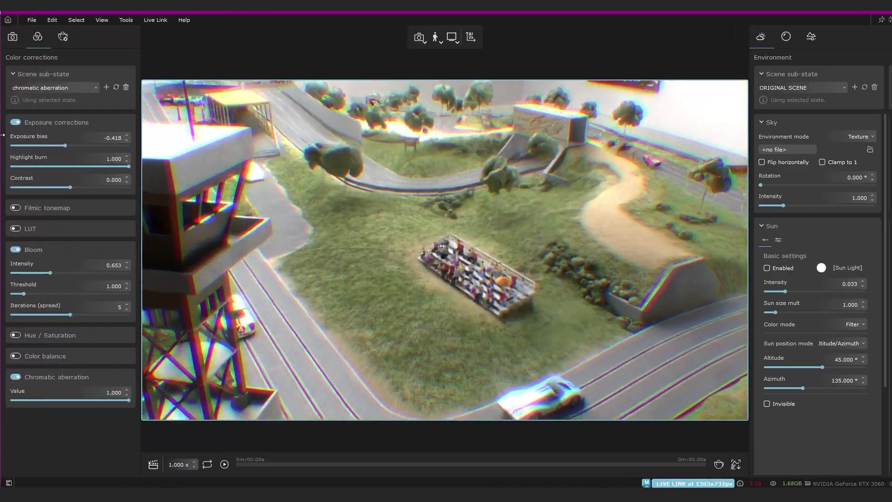
# Turn off chromatic aberration and open the basic render settings
pyautogui.click(36, 37)
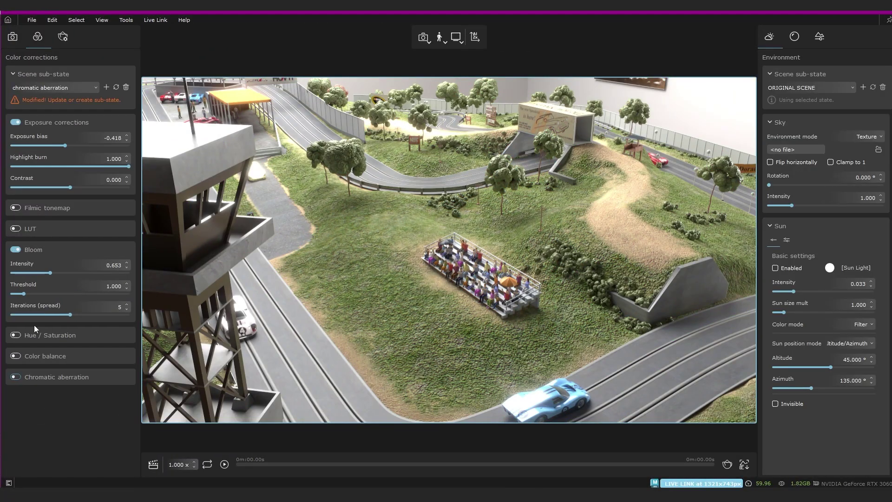
pyautogui.click(63, 39)
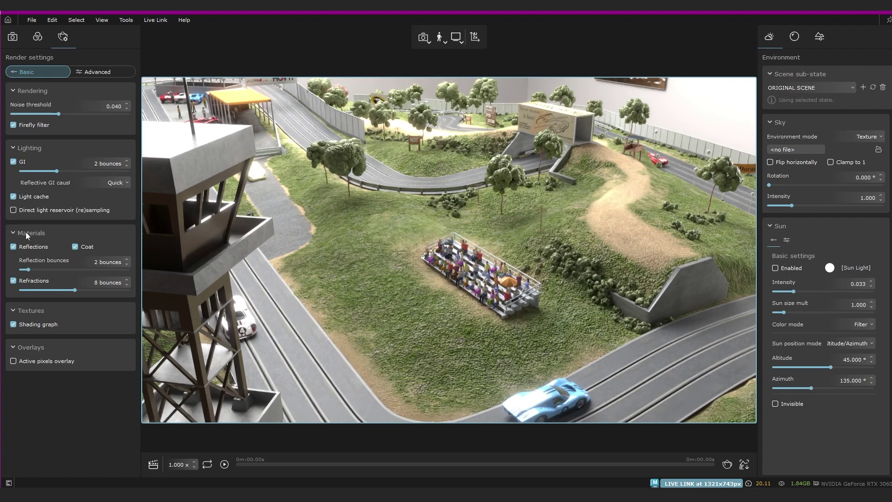
# Toggle the material reflections, coat and refractions off and back on to compare their effect on the render
pyautogui.click(16, 247)
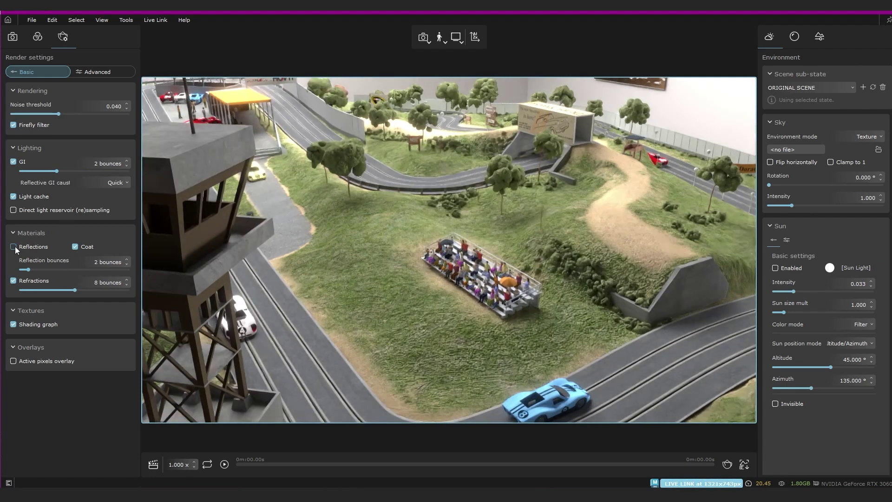
pyautogui.click(15, 246)
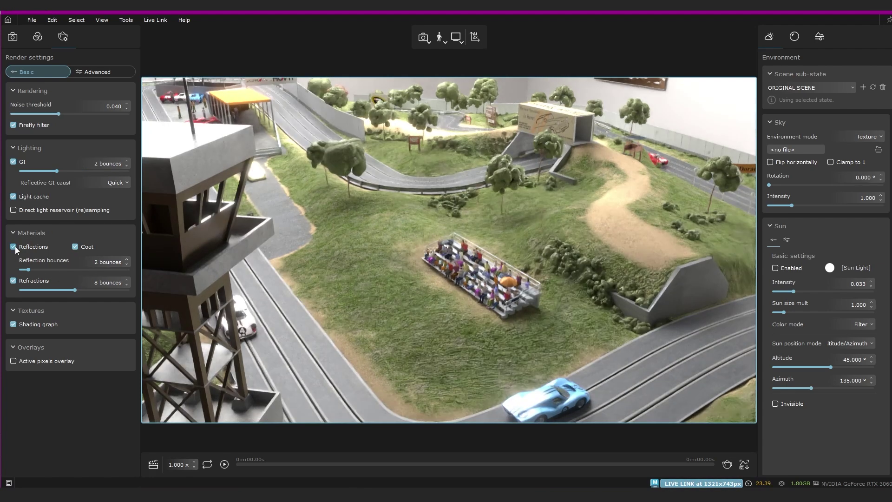
pyautogui.click(76, 246)
pyautogui.click(76, 246)
pyautogui.click(13, 282)
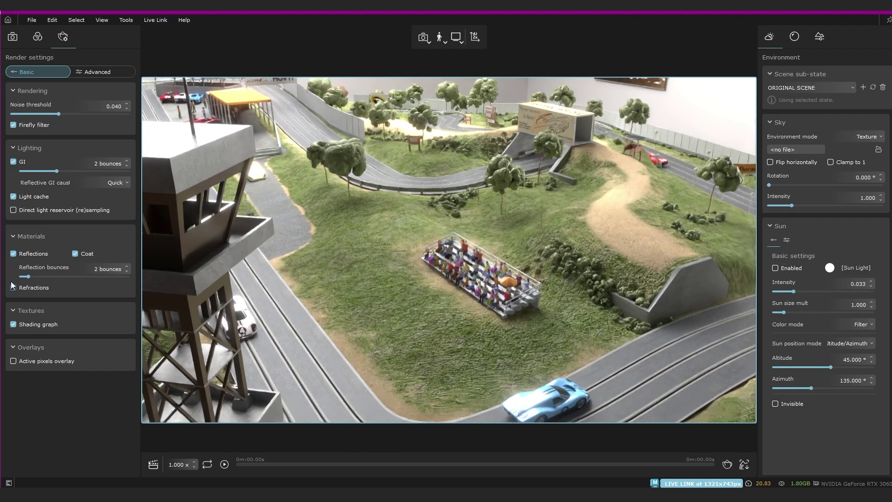
pyautogui.click(13, 282)
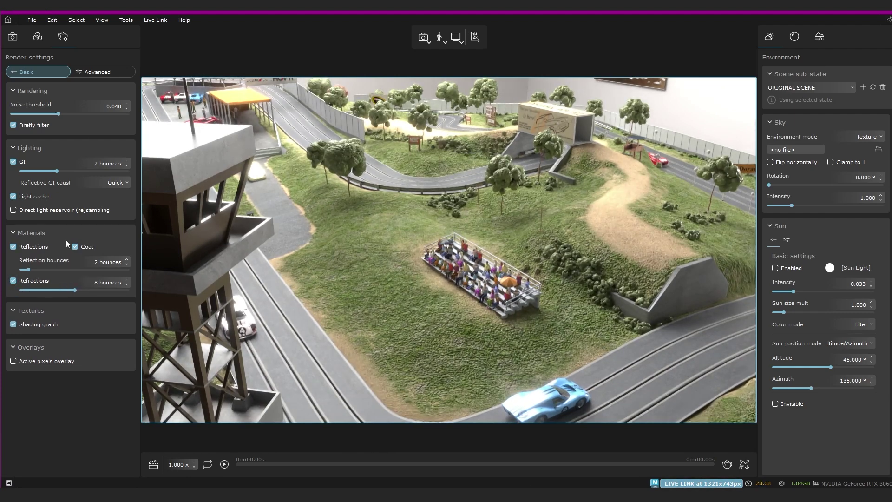
# Review the advanced render settings and the environment's sub-state and sky mode choices
pyautogui.click(85, 71)
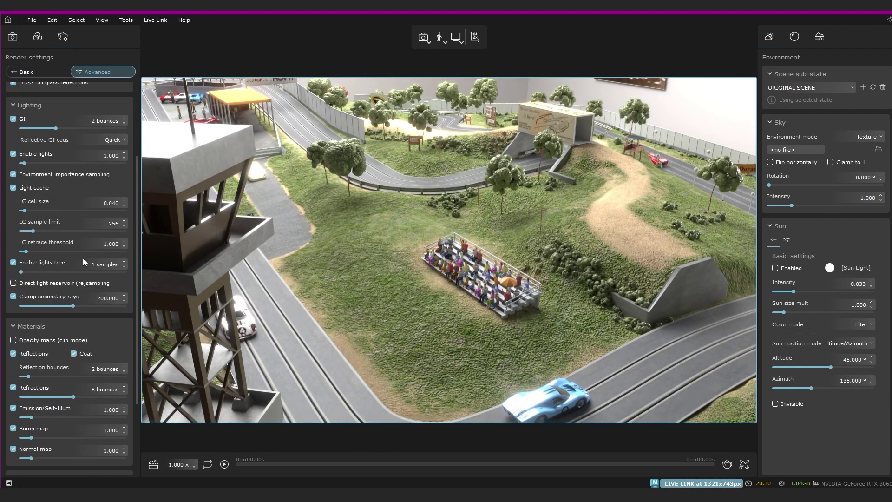
pyautogui.scroll(-5, 83, 258)
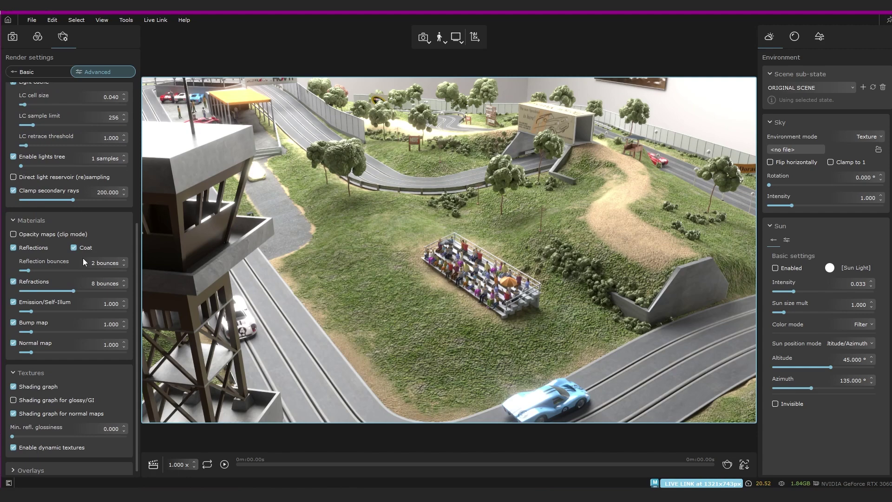
pyautogui.click(828, 86)
pyautogui.click(821, 87)
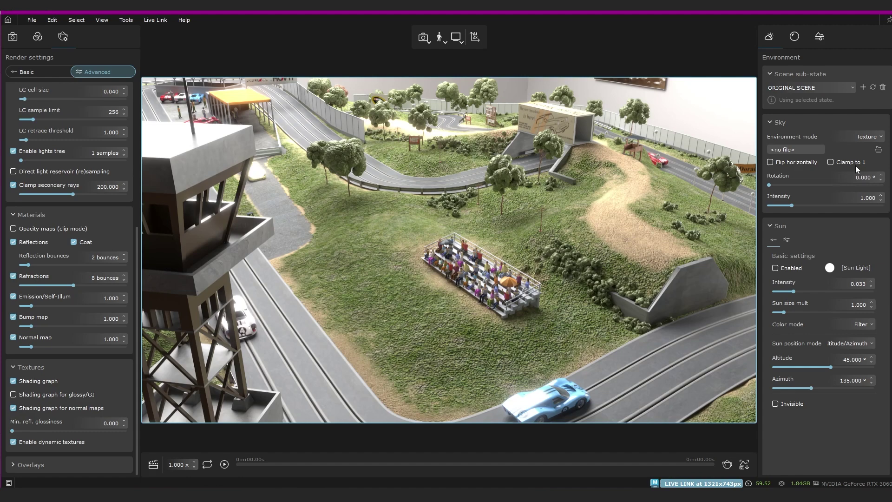
pyautogui.click(860, 138)
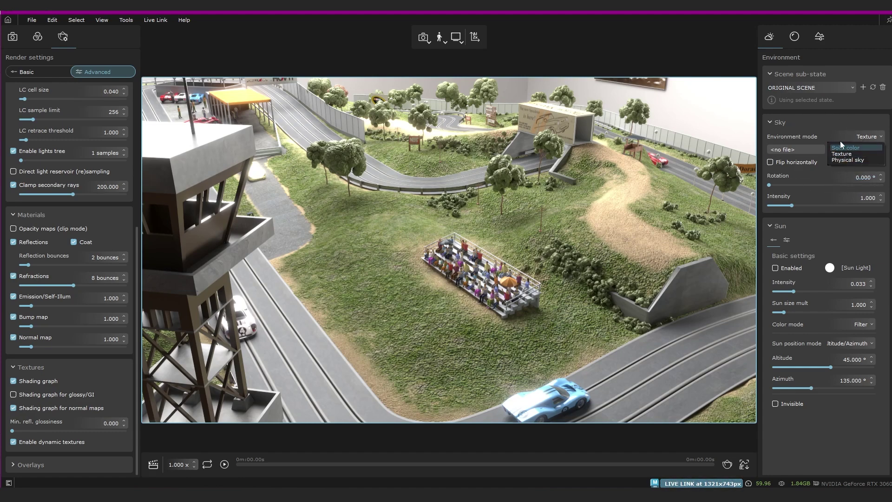
pyautogui.click(824, 121)
# Collapse the sky settings and enable simple fog 1 with a fog height of about 1592.9 m
pyautogui.click(824, 122)
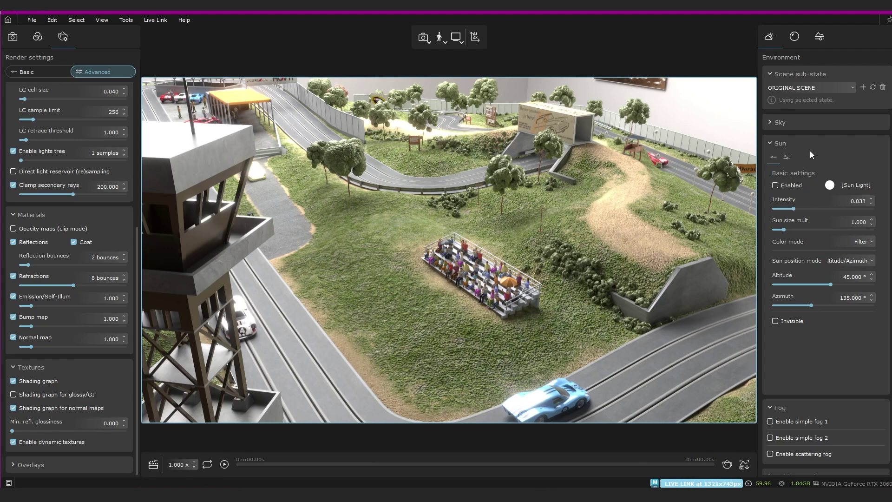
pyautogui.scroll(-1, 813, 172)
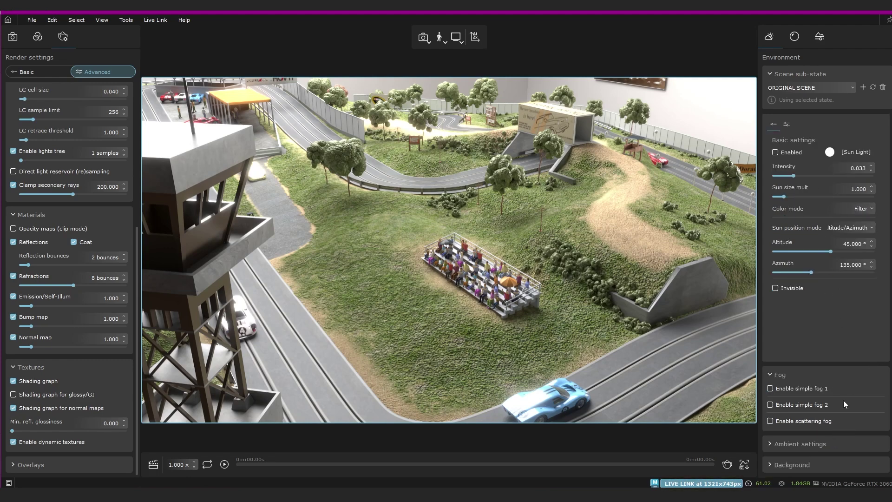
pyautogui.click(770, 389)
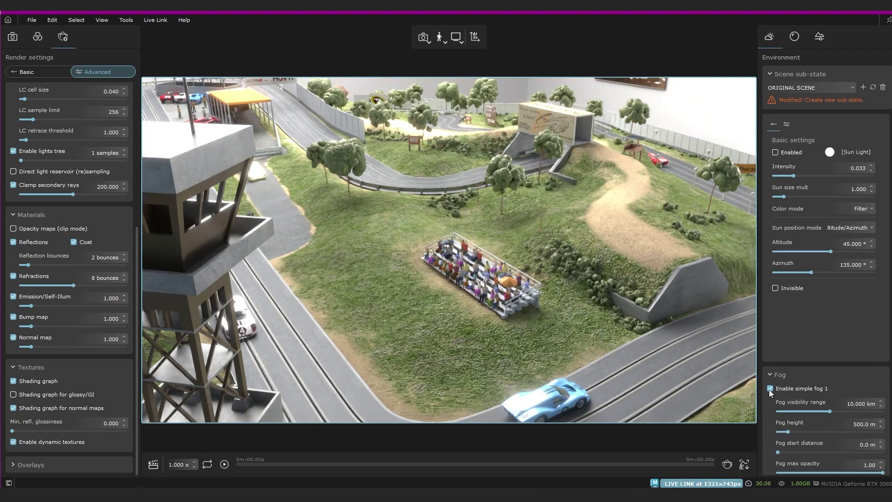
pyautogui.moveTo(788, 431); pyautogui.dragTo(813, 432)
pyautogui.scroll(-2, 812, 417)
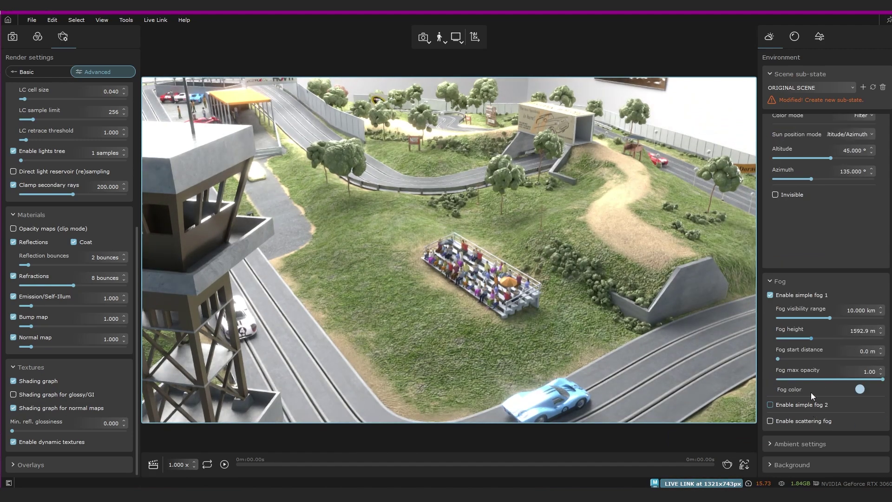
# Try the scattering fog and turn it back off, expanding the ambient settings
pyautogui.click(771, 421)
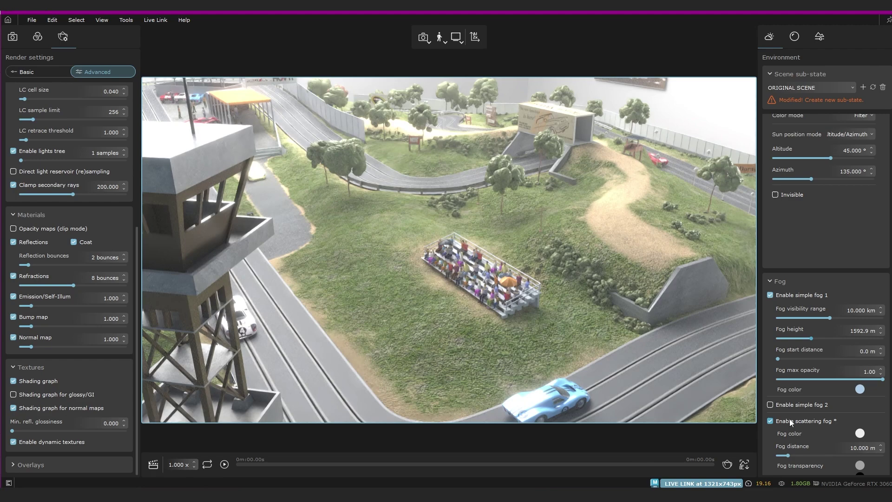
pyautogui.scroll(-5, 794, 419)
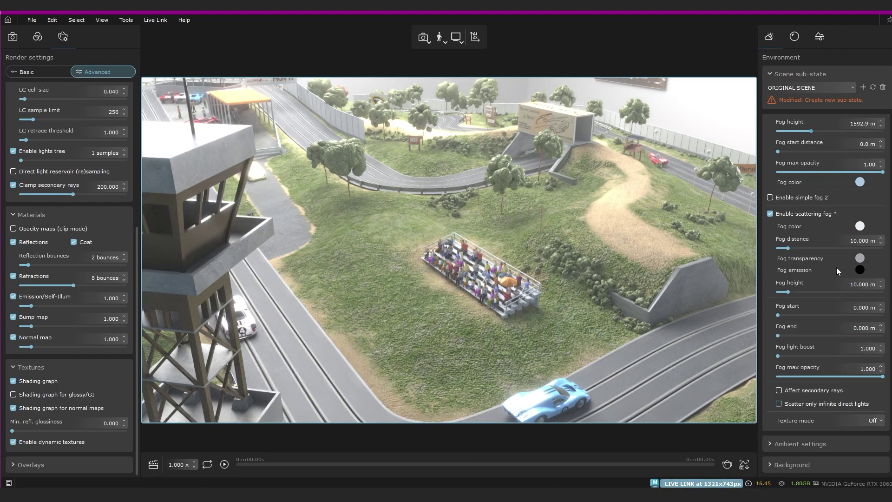
pyautogui.click(770, 445)
pyautogui.scroll(-2, 791, 414)
pyautogui.click(771, 166)
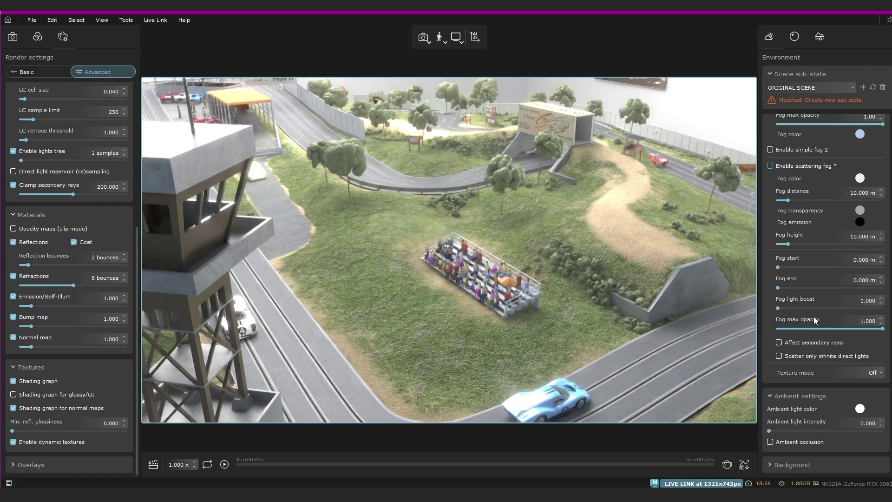
# Change the ambient light color to yellow and show the available background modes
pyautogui.click(859, 408)
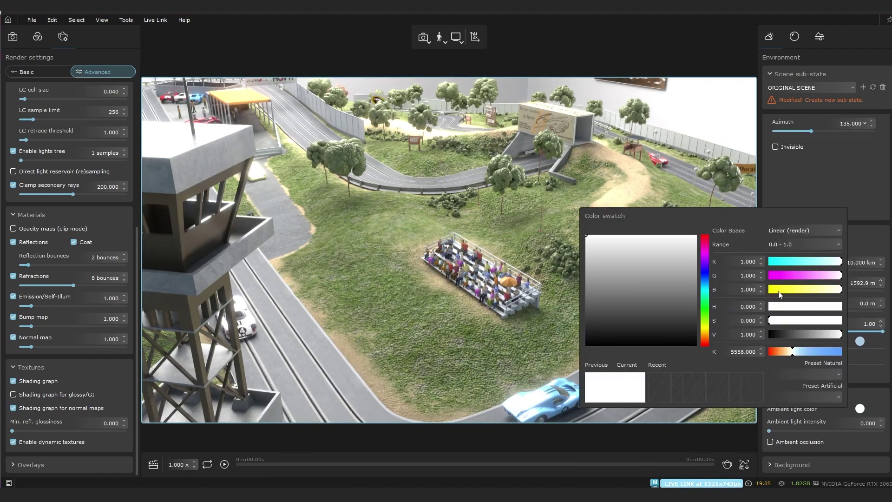
pyautogui.moveTo(778, 289); pyautogui.dragTo(789, 289)
pyautogui.click(770, 441)
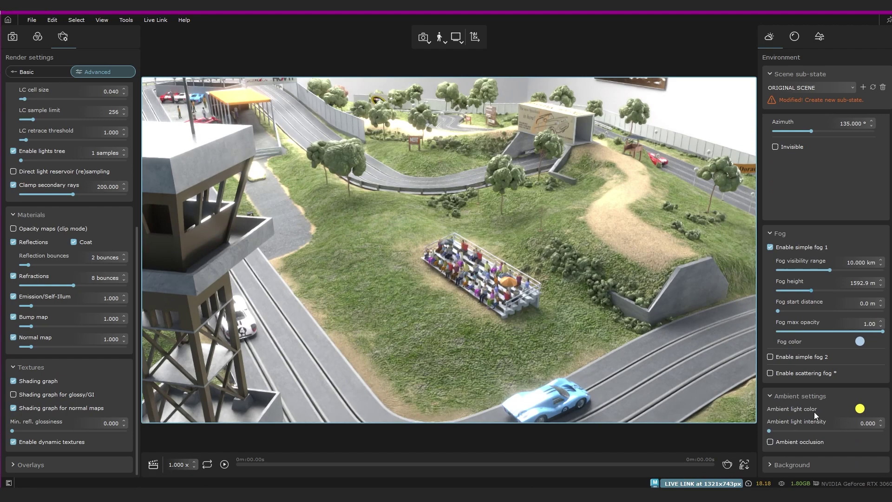
pyautogui.scroll(-1, 814, 446)
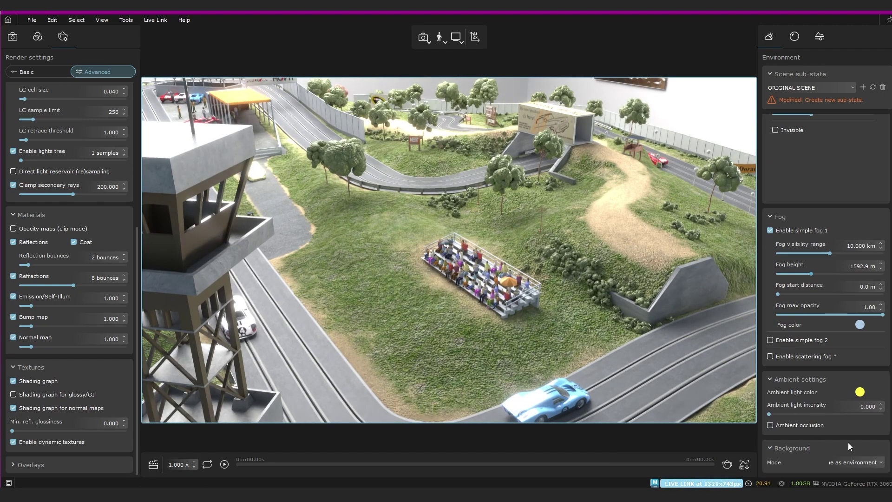
pyautogui.click(836, 461)
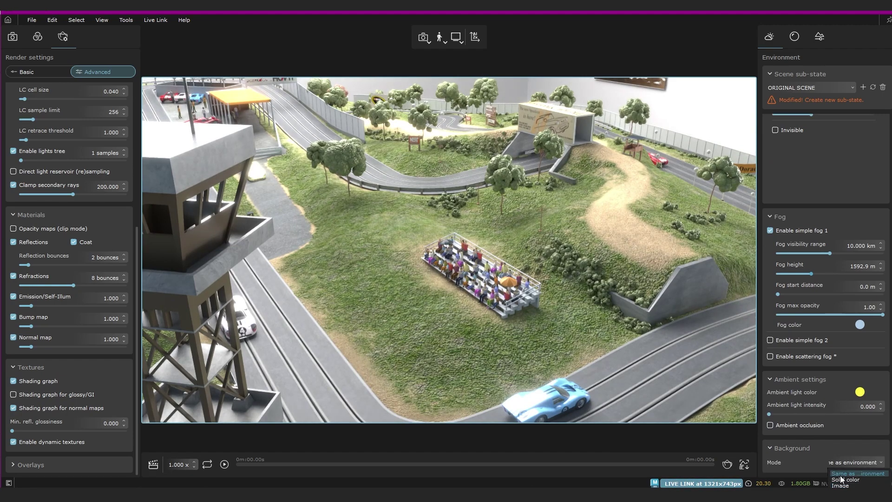
# Try clay mode on the materials, toggling bump and turning refraction off, and switch clay mode back off
pyautogui.click(795, 37)
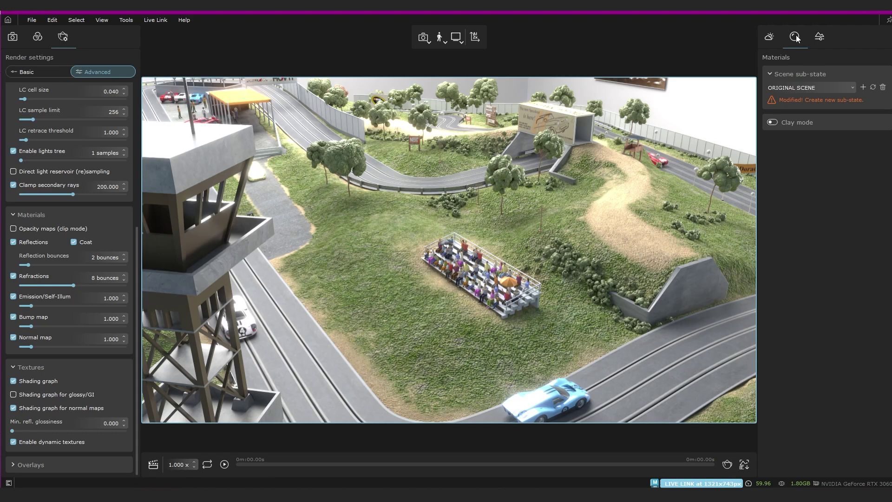
pyautogui.click(843, 75)
pyautogui.click(830, 86)
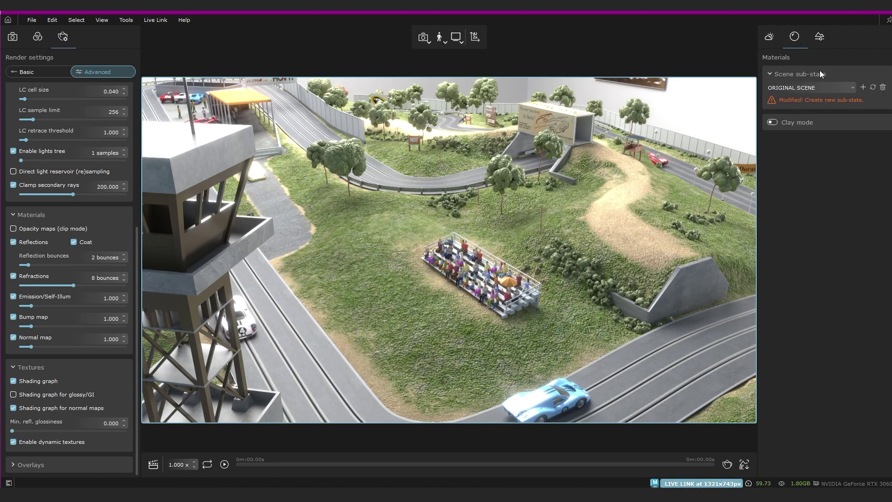
pyautogui.click(772, 122)
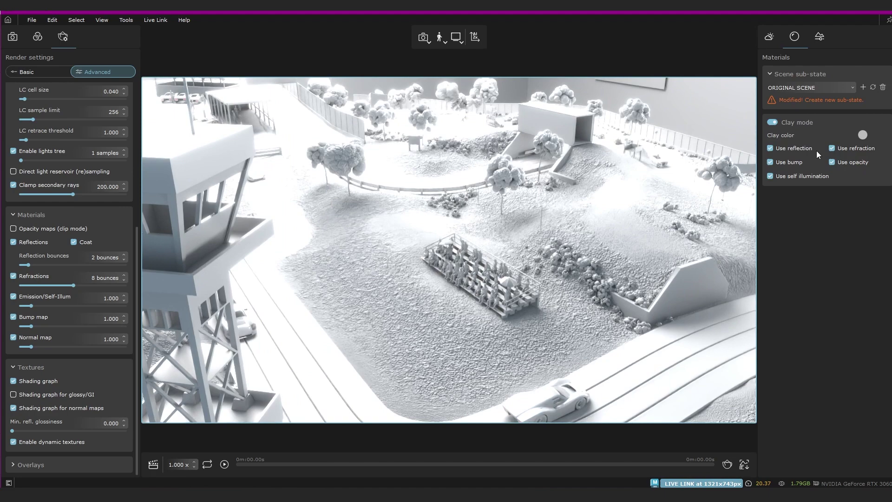
pyautogui.click(771, 162)
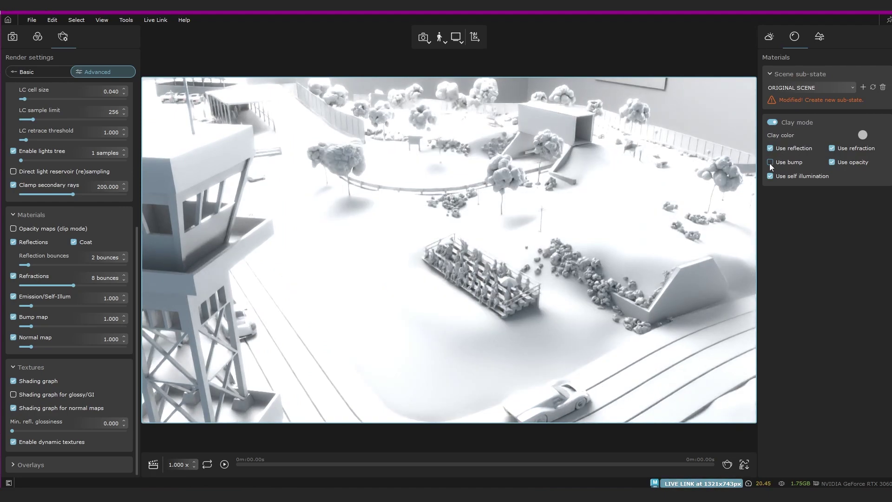
pyautogui.click(770, 162)
pyautogui.click(832, 148)
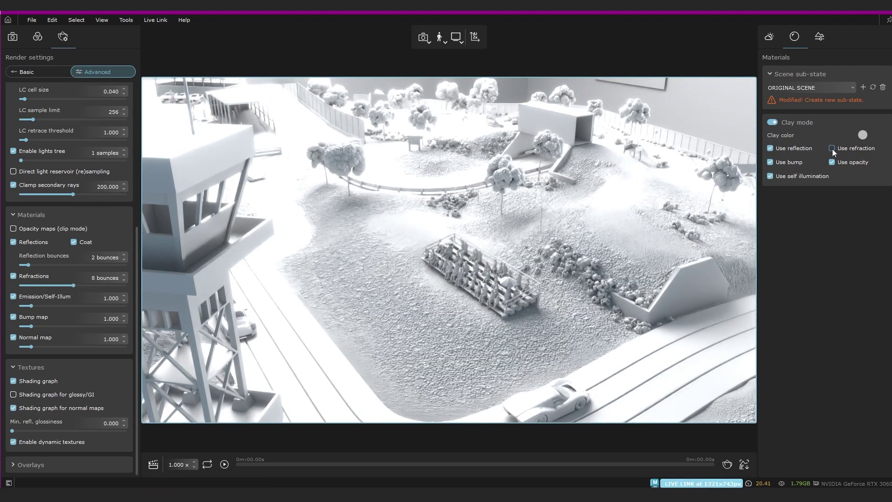
pyautogui.click(772, 122)
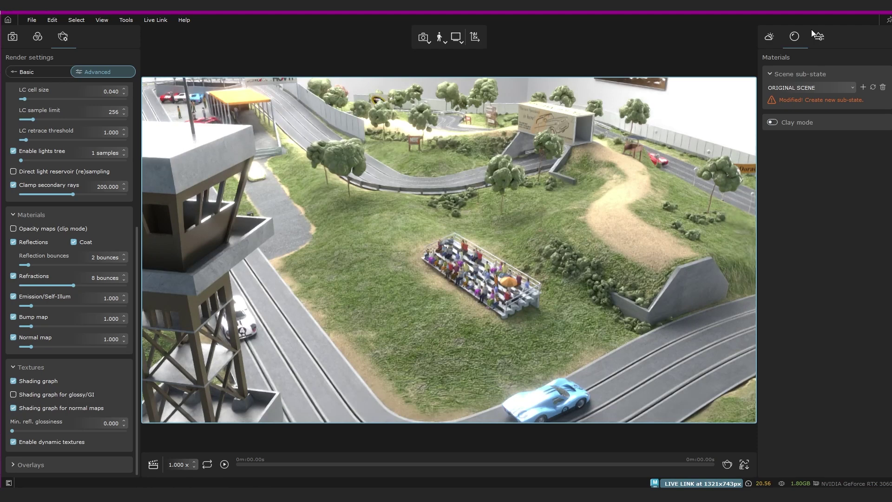
# In the scene states, check the environment and materials choices and set the post state to ORIGINAL SCENE
pyautogui.click(819, 37)
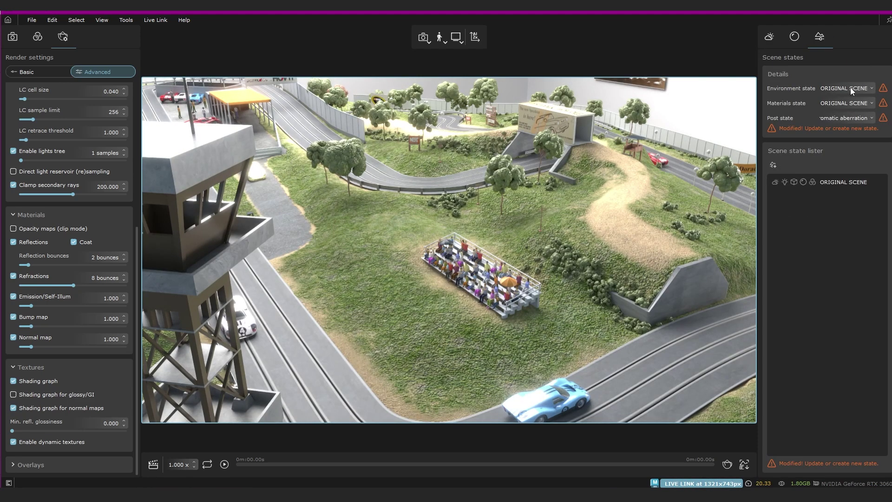
pyautogui.click(847, 104)
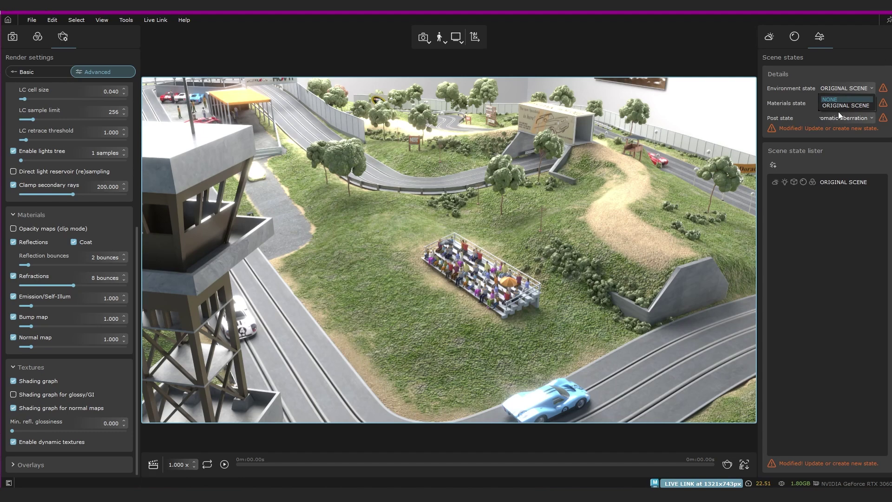
pyautogui.click(836, 75)
pyautogui.click(840, 101)
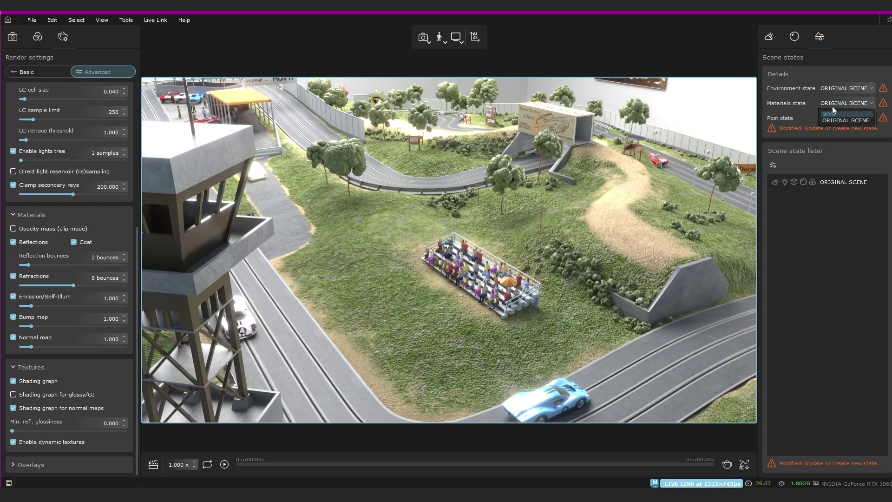
pyautogui.click(832, 74)
pyautogui.click(836, 118)
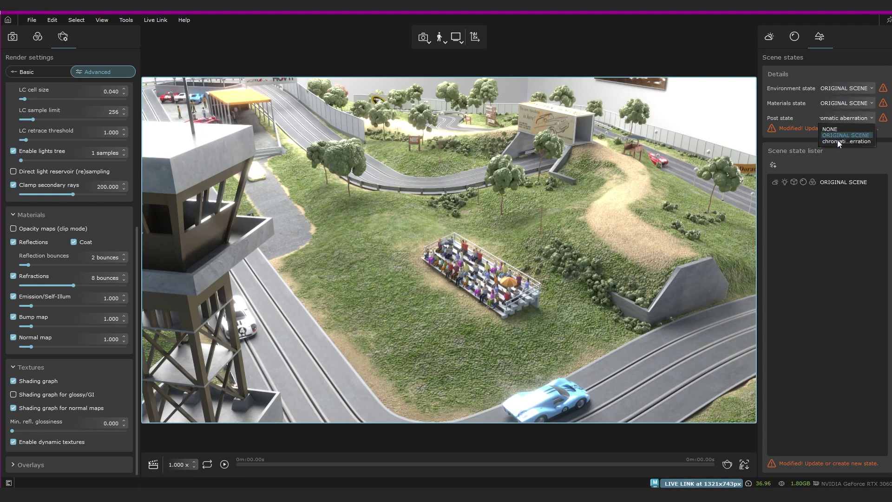
pyautogui.click(835, 134)
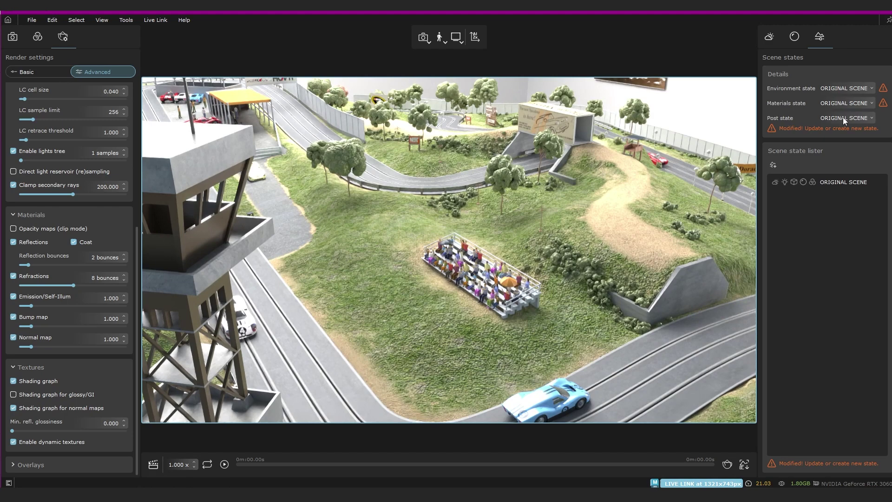
# Create a new scene state named "Scene state" from the current settings
pyautogui.click(788, 185)
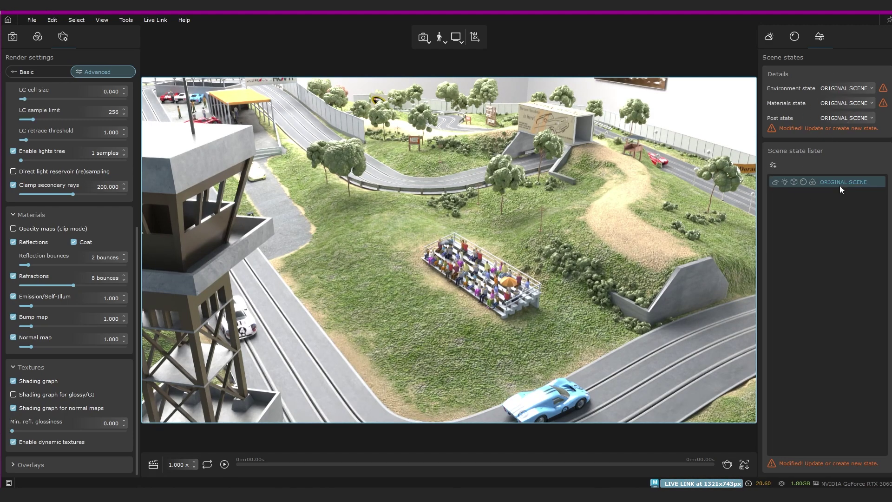
pyautogui.click(773, 165)
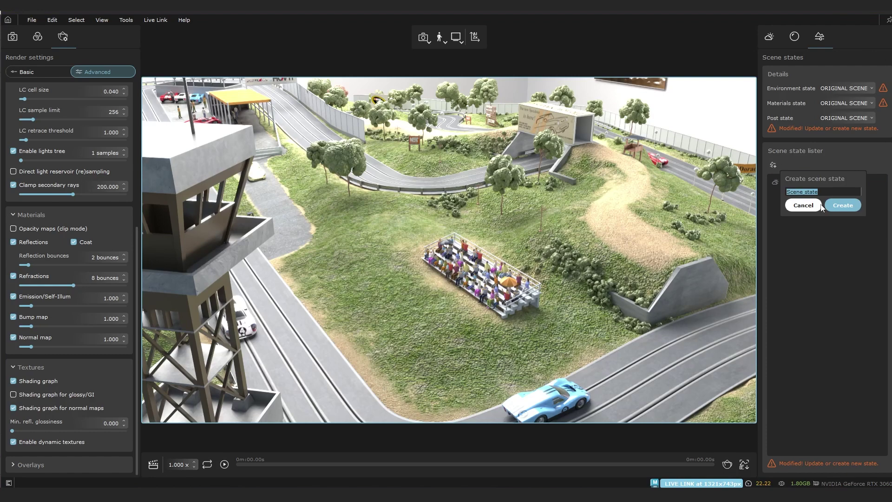
pyautogui.click(841, 205)
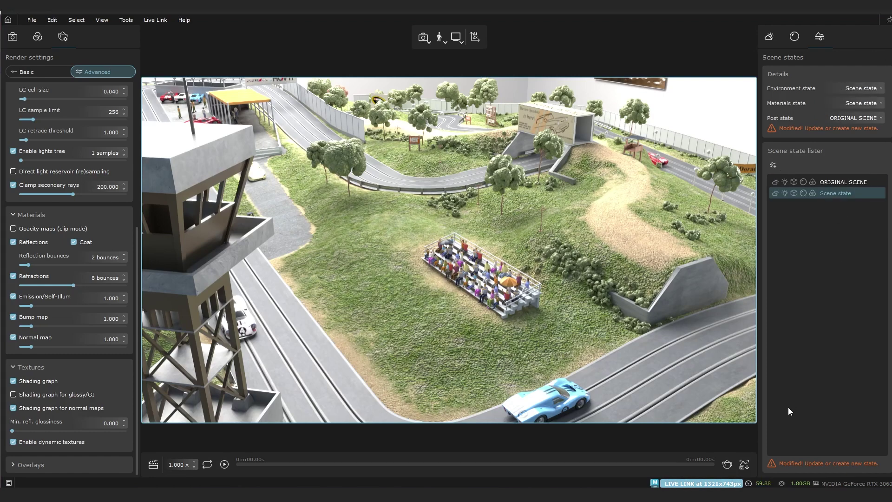
# Open the render setup, enable Render Elements, and review the available elements and camera types
pyautogui.click(727, 462)
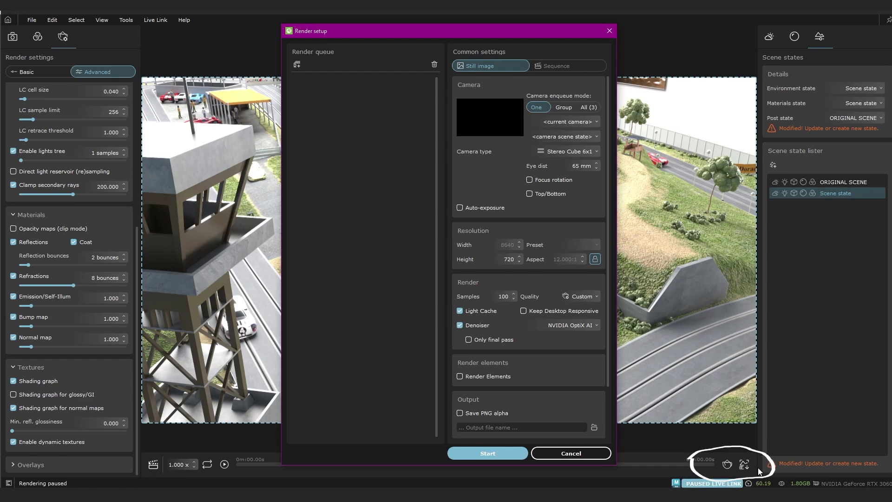
pyautogui.scroll(-3, 559, 185)
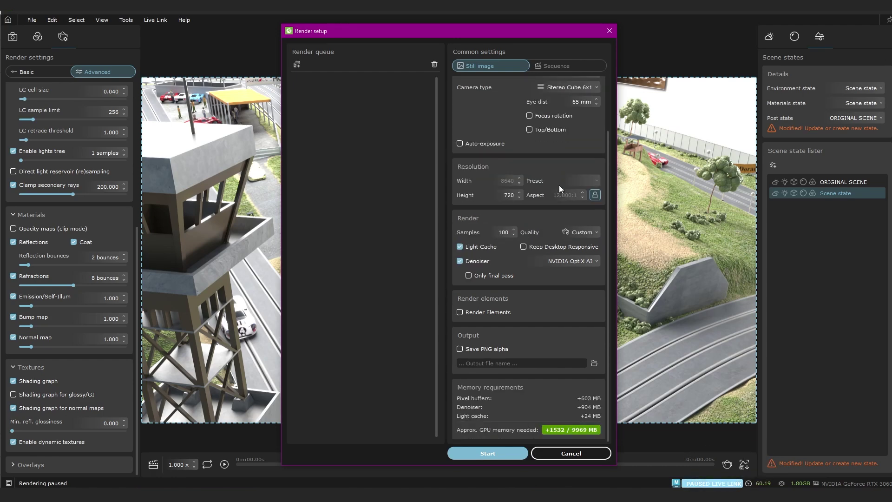
pyautogui.click(485, 313)
pyautogui.scroll(-1, 511, 300)
pyautogui.click(557, 299)
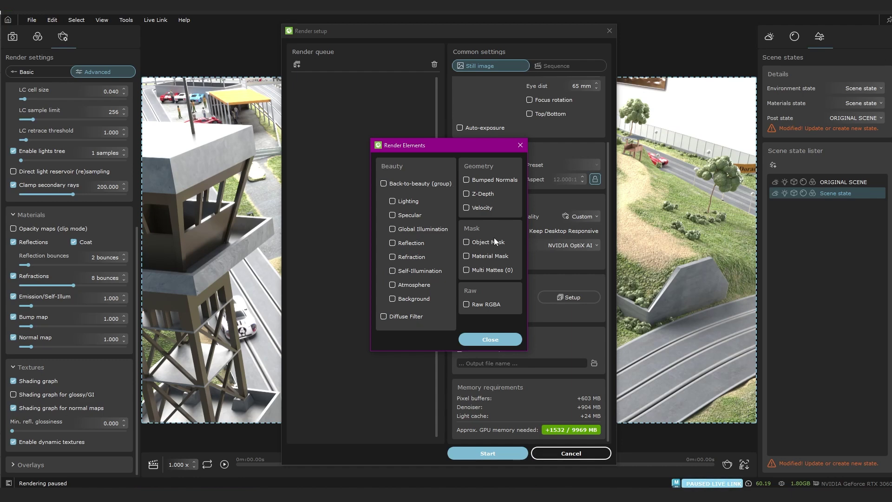
pyautogui.click(490, 340)
pyautogui.scroll(5, 530, 255)
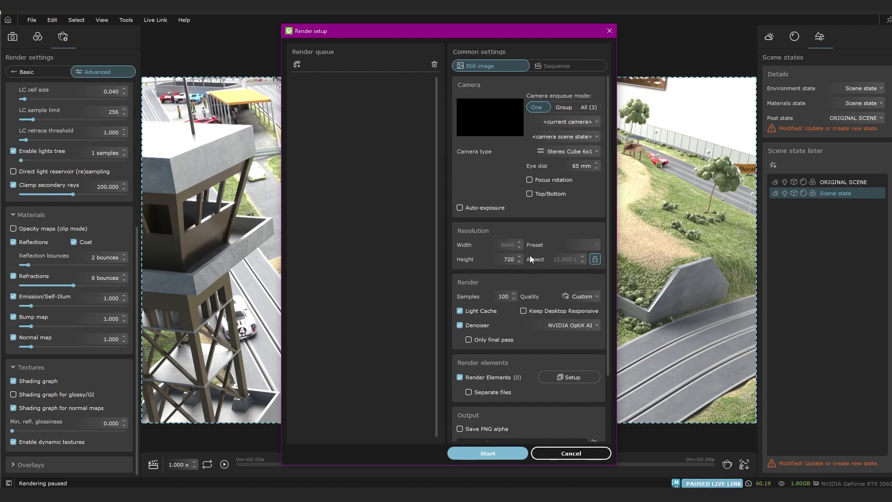
pyautogui.click(580, 151)
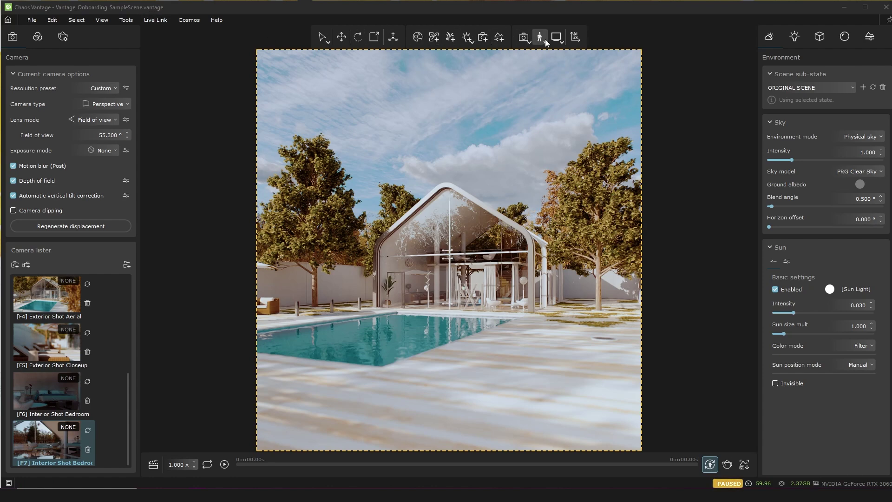
# With the Chaos Cosmos browser open, switch to the Interior Shot Bedroom camera and disable its motion blur and depth of field
pyautogui.click(418, 37)
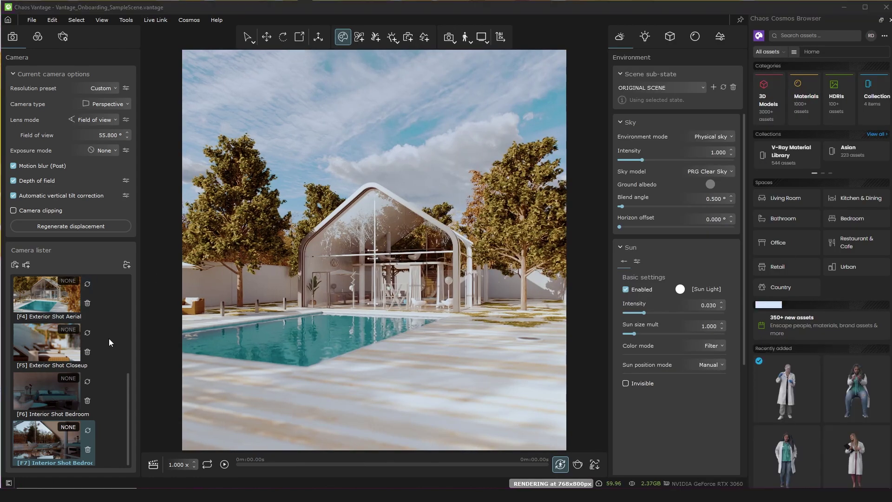
pyautogui.click(52, 396)
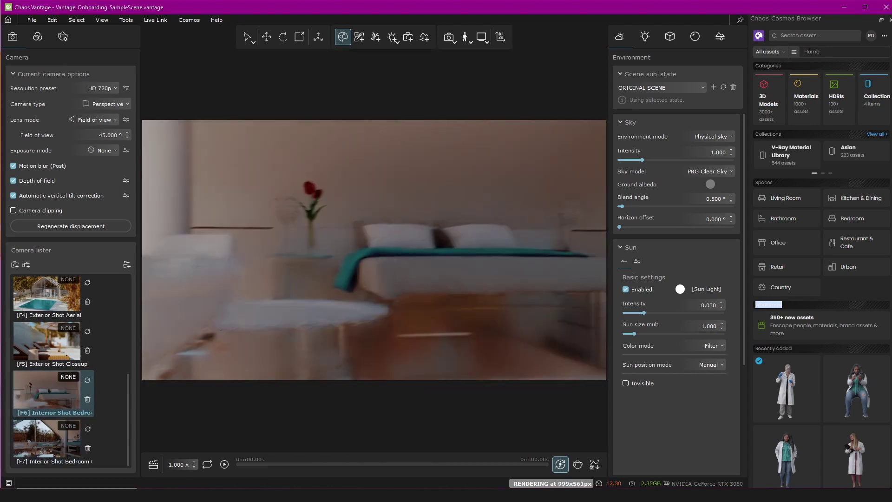
pyautogui.moveTo(469, 290)
pyautogui.mouseDown()
pyautogui.moveTo(431, 293)
pyautogui.moveTo(464, 294)
pyautogui.mouseUp()
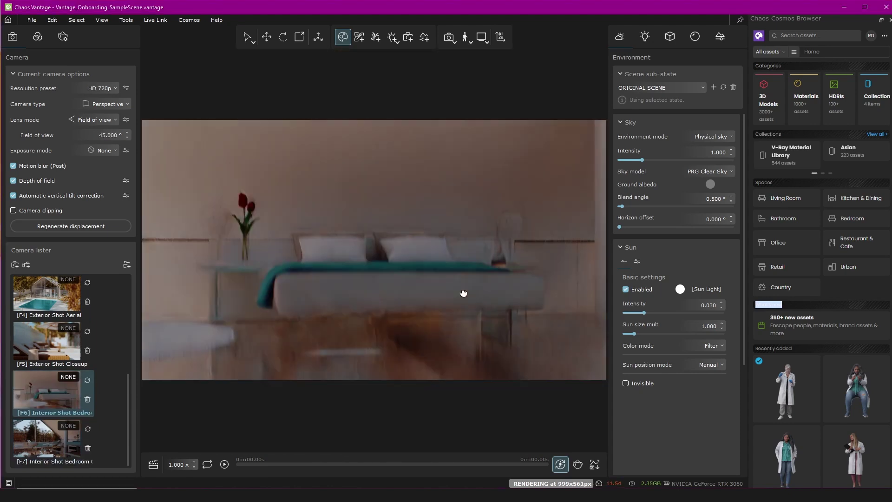
pyautogui.click(13, 169)
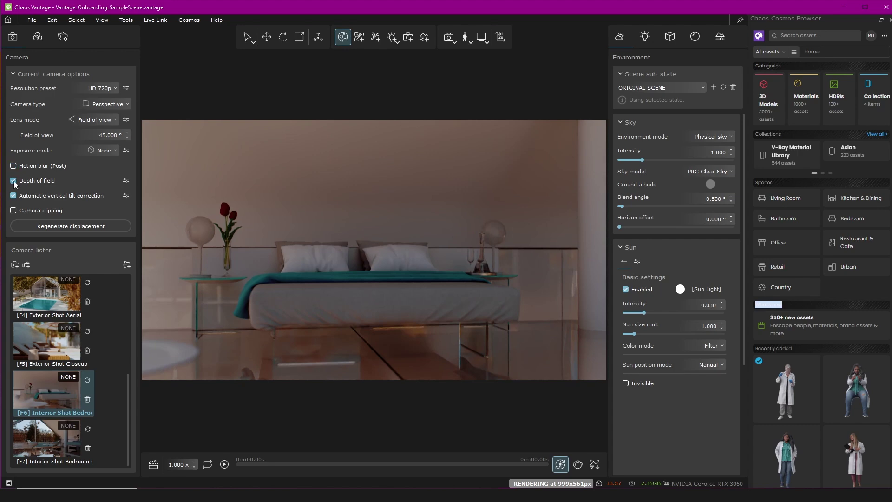
pyautogui.click(13, 181)
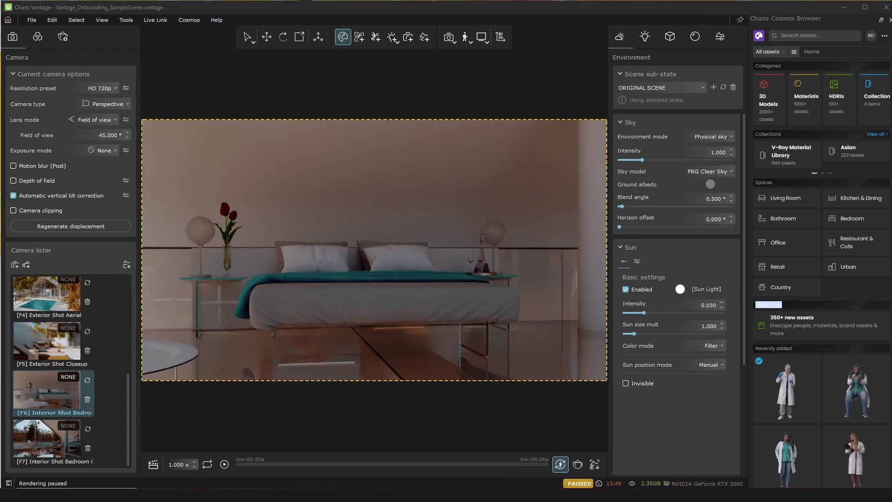
# Hide both bedside tables, Bed_Table and Bed_Table_02, beside the bed
pyautogui.click(669, 37)
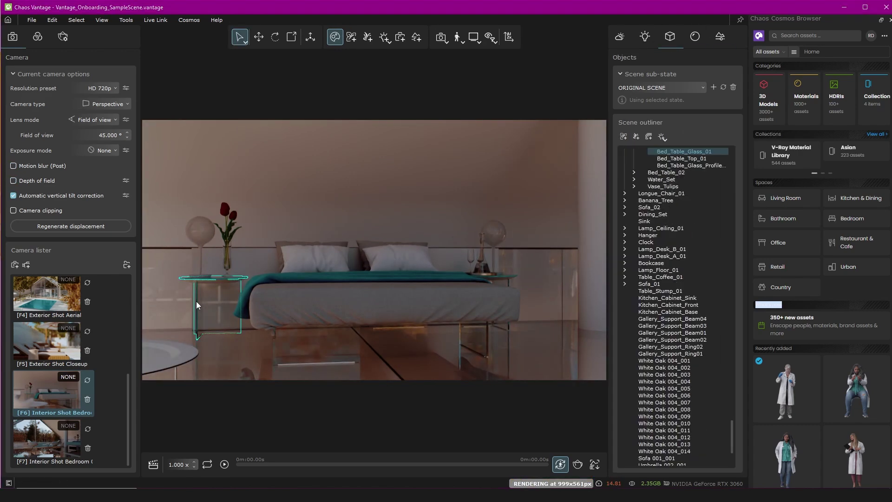
pyautogui.click(196, 301)
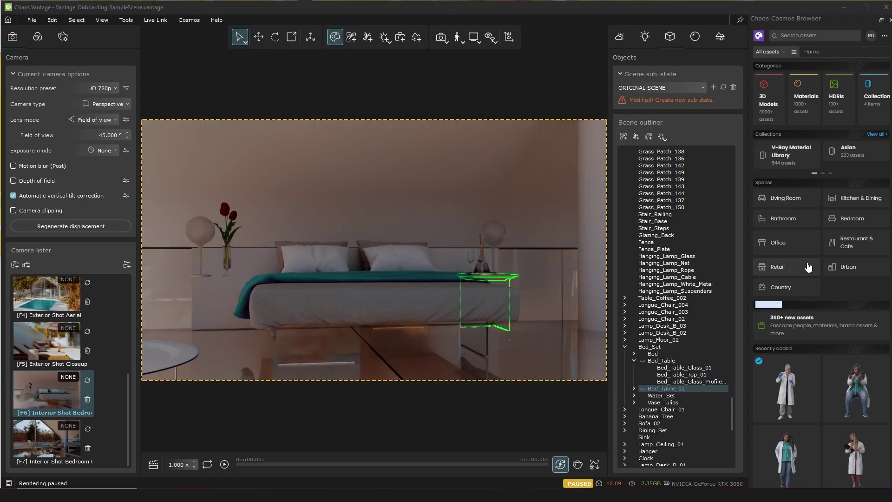
# Place the Marcel Open Shelf Nightstand from the Cosmos Bedroom assets on the left side of the bed and lower it slightly
pyautogui.click(863, 217)
pyautogui.click(852, 218)
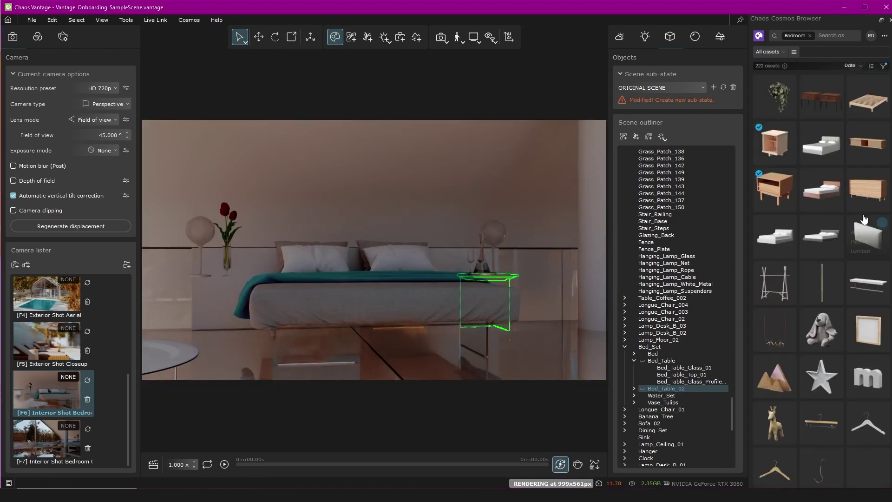
pyautogui.click(772, 179)
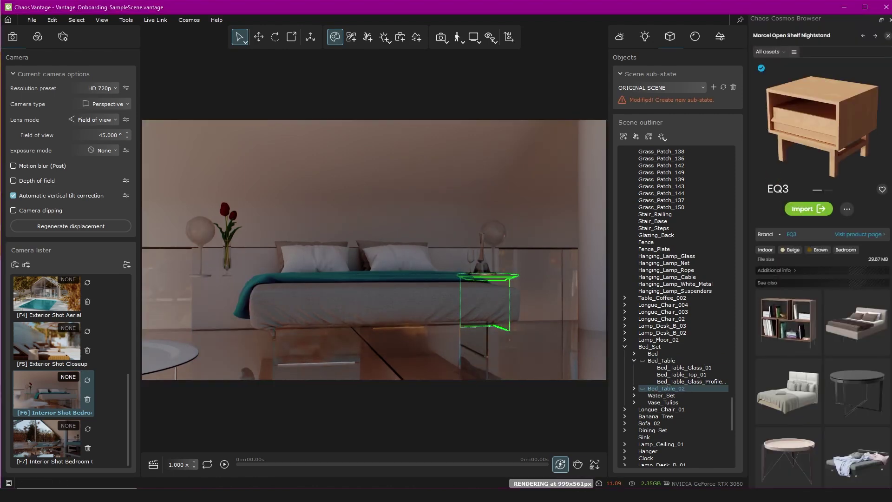
pyautogui.moveTo(772, 180); pyautogui.dragTo(228, 299)
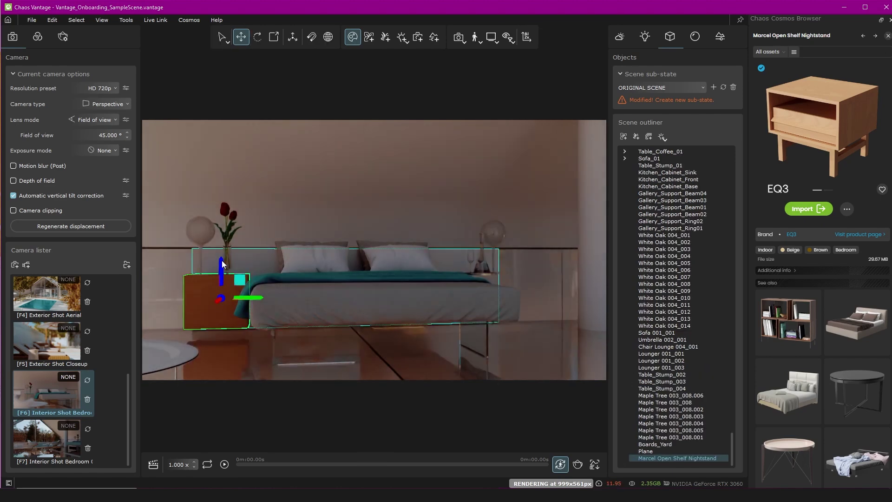
pyautogui.moveTo(222, 264); pyautogui.dragTo(223, 274)
# Rotate the nightstand with the Rotate tool and set its world Z rotation to 180 degrees
pyautogui.rightClick(257, 39)
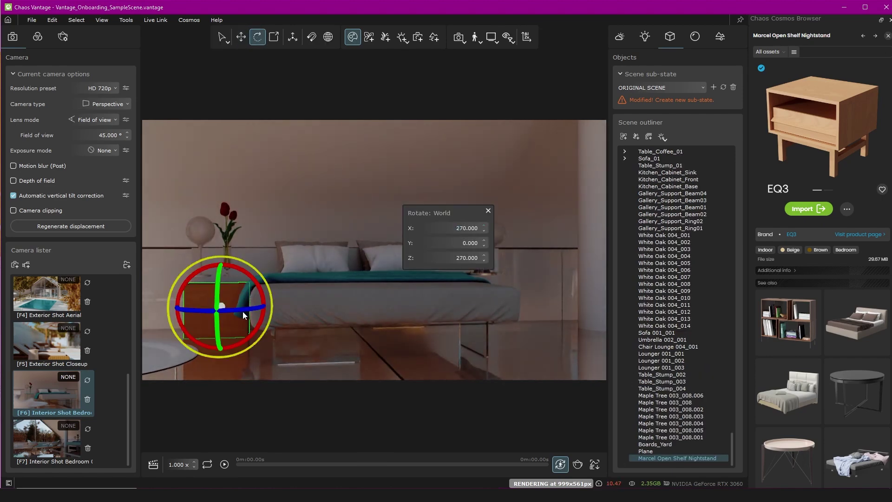
pyautogui.moveTo(236, 310); pyautogui.dragTo(121, 312)
pyautogui.moveTo(479, 258); pyautogui.dragTo(456, 257)
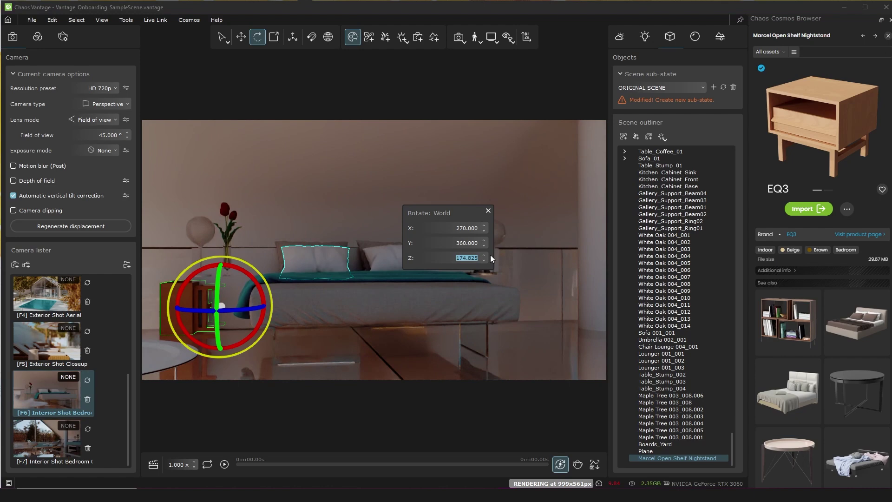
pyautogui.write('180')
pyautogui.press('Return')
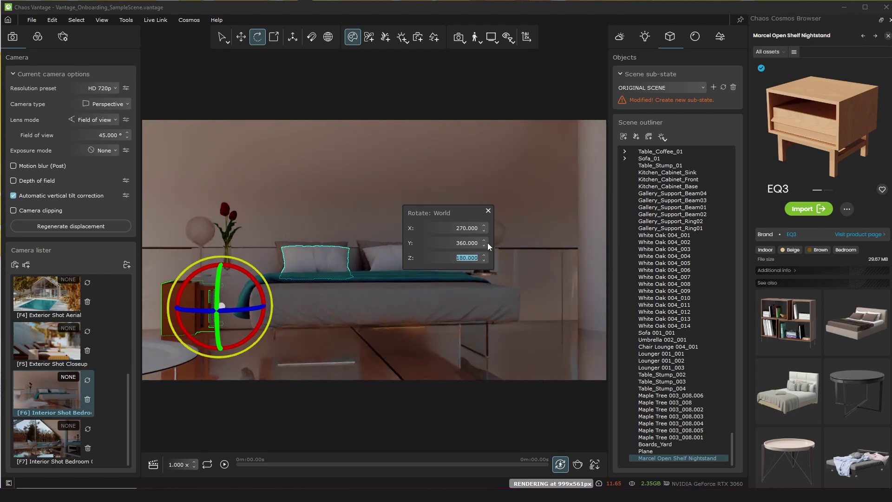
# Set the nightstand's world X rotation to 0 and turn it about Z so its open front faces the room
pyautogui.moveTo(260, 287); pyautogui.dragTo(250, 343)
pyautogui.moveTo(469, 229); pyautogui.dragTo(429, 241)
pyautogui.write('0')
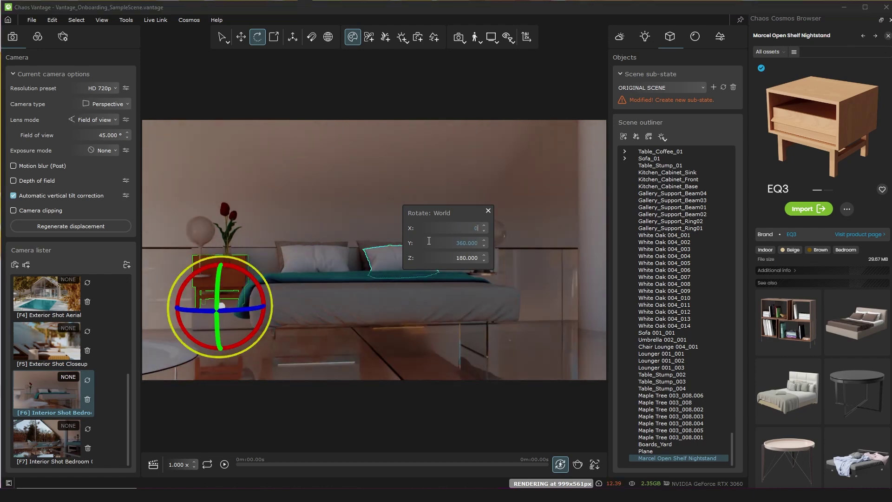
pyautogui.moveTo(263, 307)
pyautogui.mouseDown()
pyautogui.moveTo(185, 313)
pyautogui.moveTo(247, 311)
pyautogui.mouseUp()
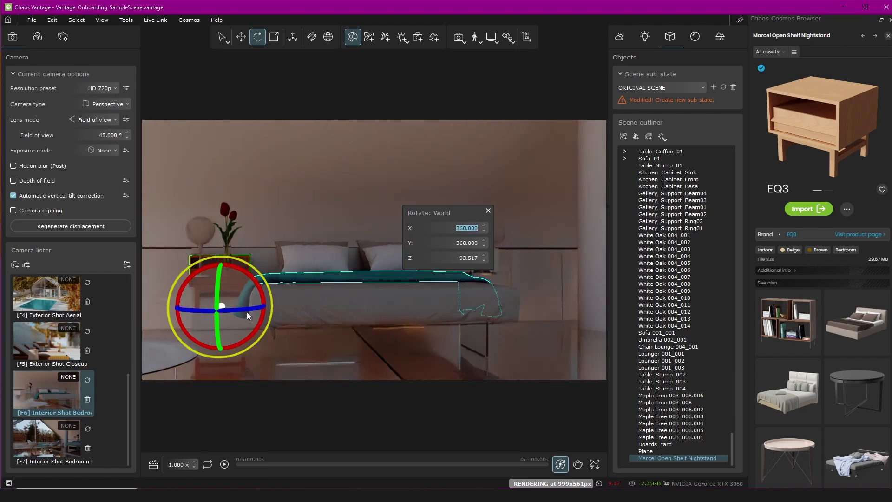
# Lower the nightstand beside the bed and scale it uniformly to 1.086
pyautogui.press('t')
pyautogui.moveTo(222, 268); pyautogui.dragTo(223, 298)
pyautogui.press('r')
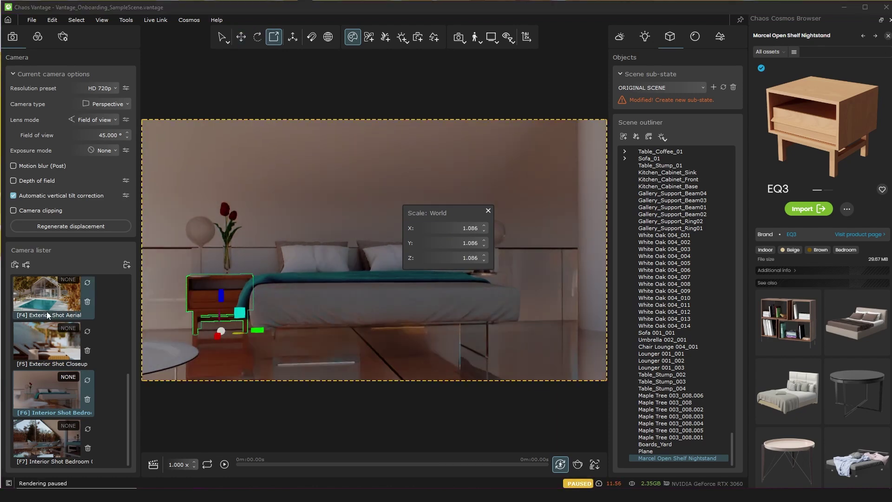
# Switch to the Exterior Shot Aerial camera and create a Chaos Scatter distributed on the Boards_Yard object
pyautogui.click(39, 302)
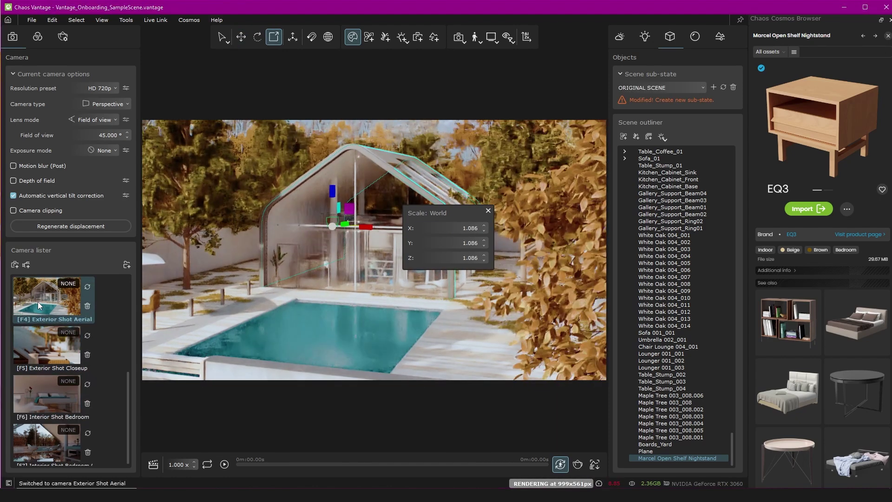
pyautogui.click(370, 38)
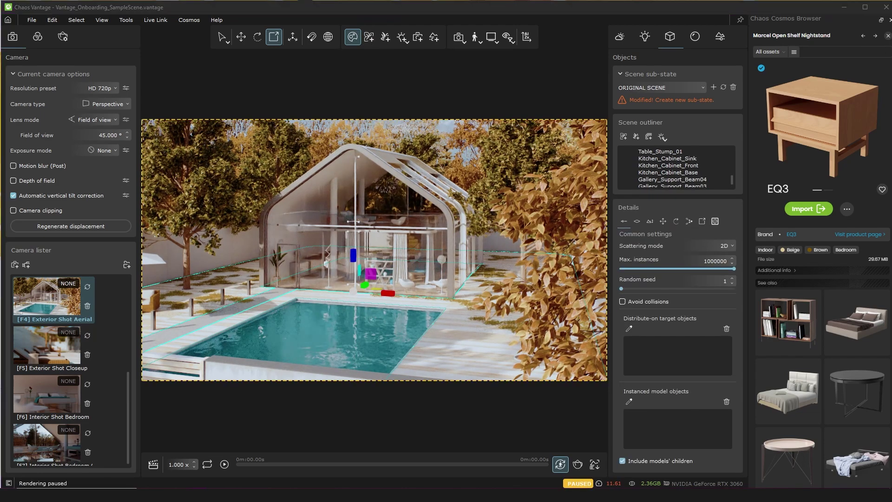
pyautogui.click(629, 330)
pyautogui.click(465, 337)
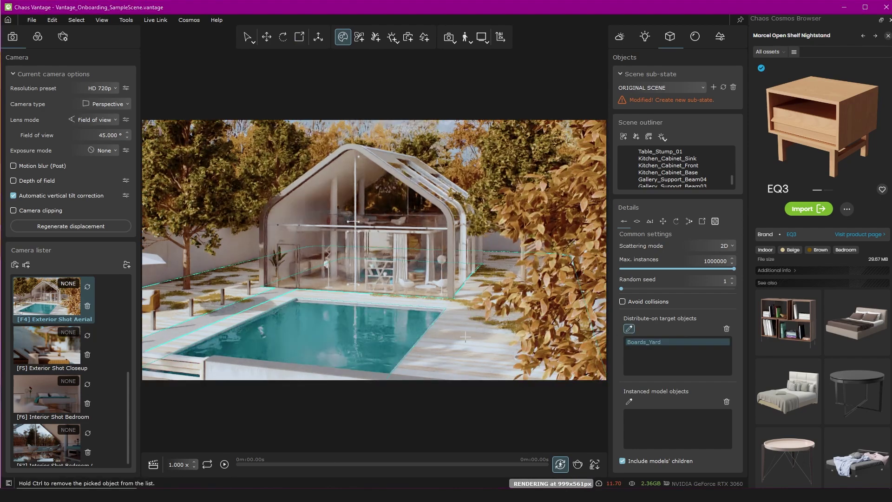
# Pick Grass_Patch_035 as the scatter's instanced model object
pyautogui.click(628, 403)
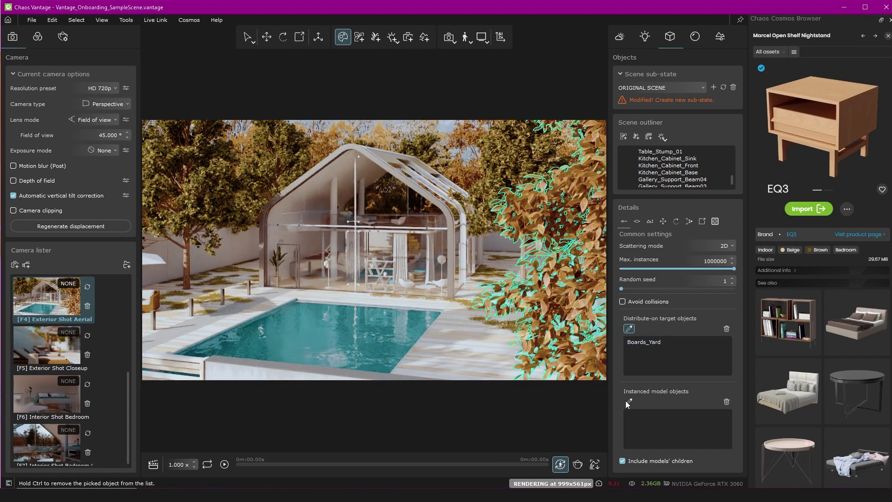
pyautogui.click(629, 402)
pyautogui.click(476, 316)
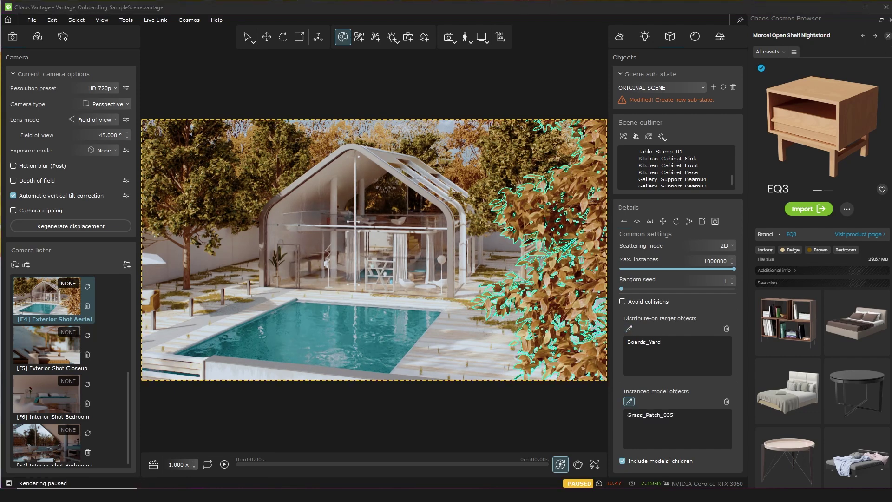
# Densify the grass scatter using area density with a square area of 10, and lower its maximum slope angle
pyautogui.click(638, 223)
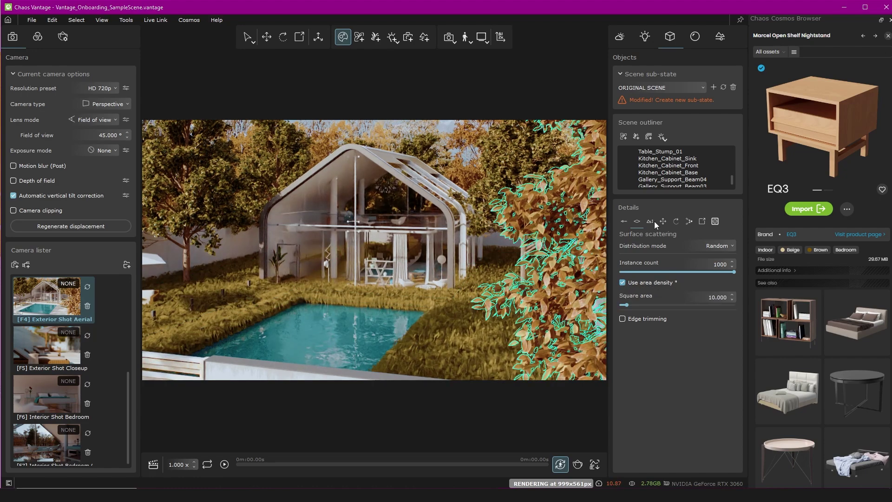
pyautogui.click(650, 223)
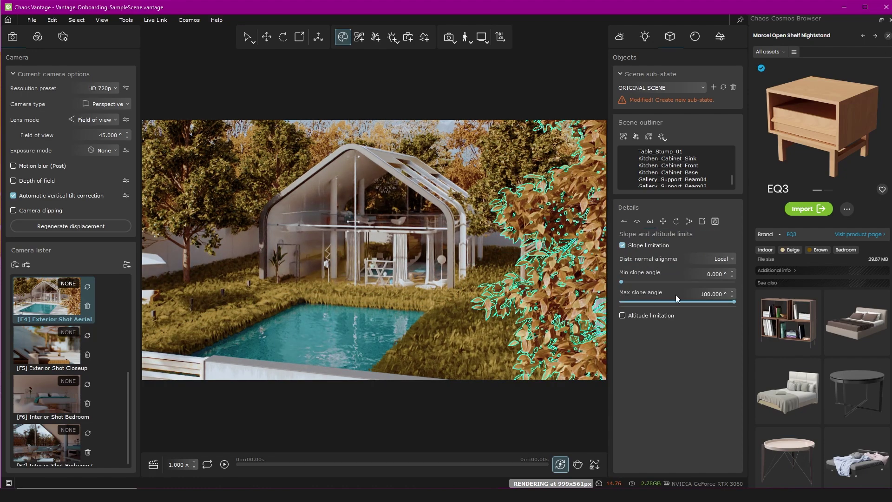
pyautogui.moveTo(706, 305); pyautogui.dragTo(689, 305)
# Switch to the F7 camera and review the environment's basic and advanced sun settings
pyautogui.press('F7')
pyautogui.click(620, 38)
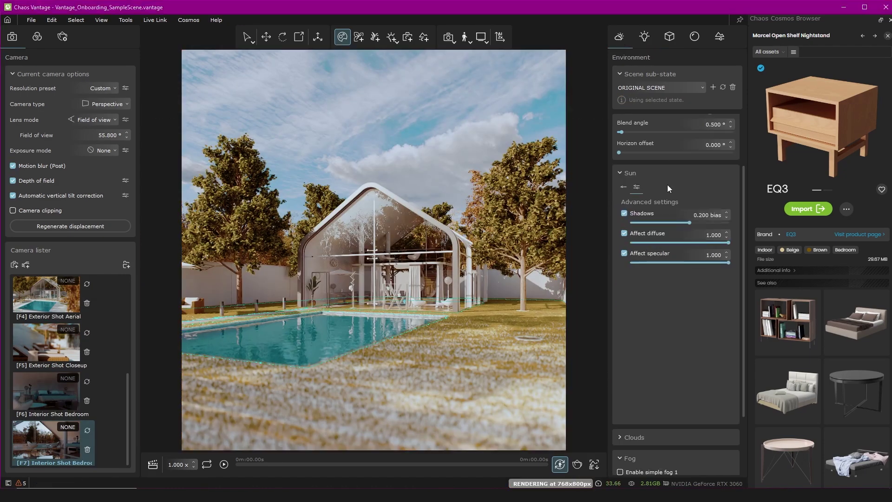
pyautogui.click(625, 186)
pyautogui.click(636, 188)
pyautogui.scroll(-2, 646, 339)
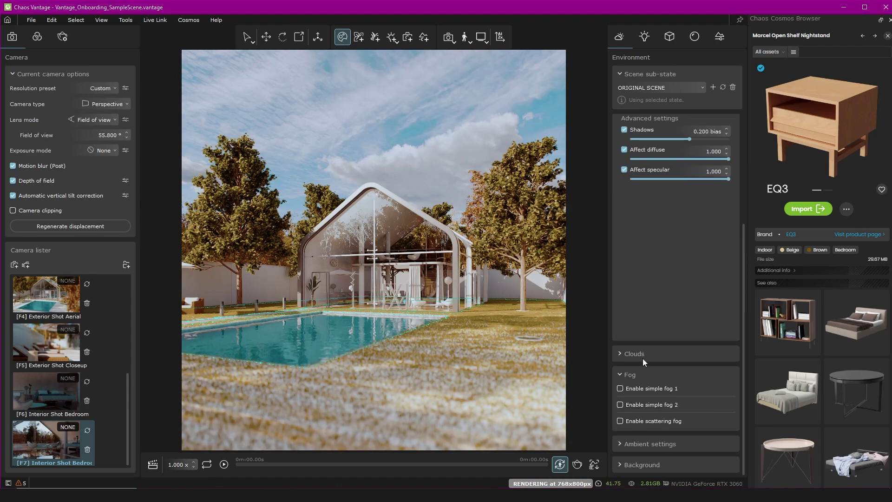
# In the cloud settings, set the thickness to 1000 and raise the start height
pyautogui.click(618, 354)
pyautogui.scroll(-5, 668, 319)
pyautogui.scroll(1, 675, 222)
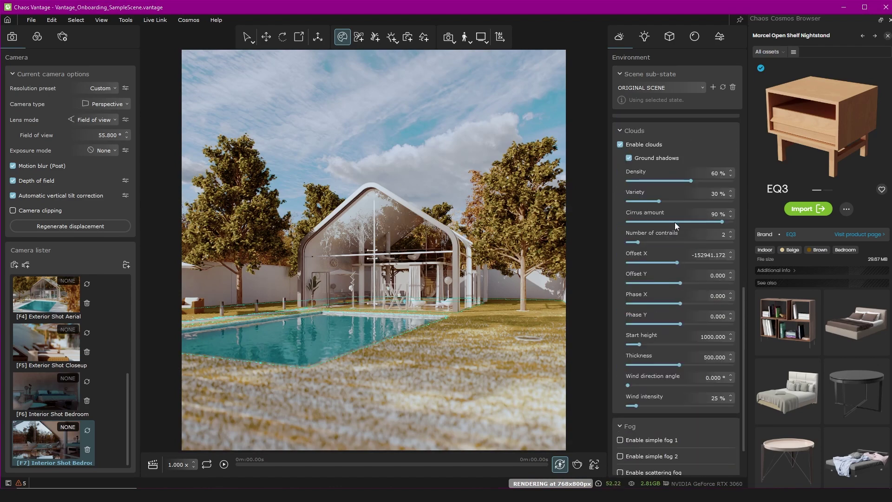
pyautogui.moveTo(690, 365); pyautogui.dragTo(738, 365)
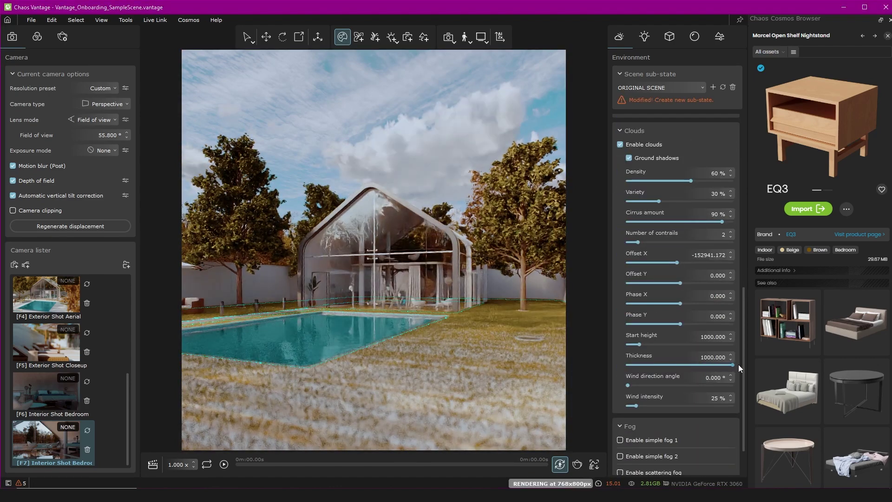
pyautogui.moveTo(638, 344); pyautogui.dragTo(655, 341)
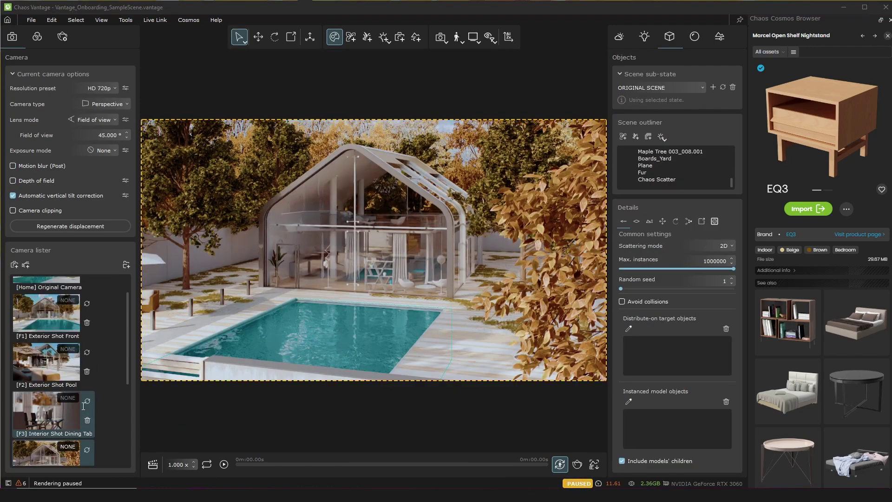
# Switch to the Interior Shot Dining Table camera
pyautogui.scroll(-1, 57, 308)
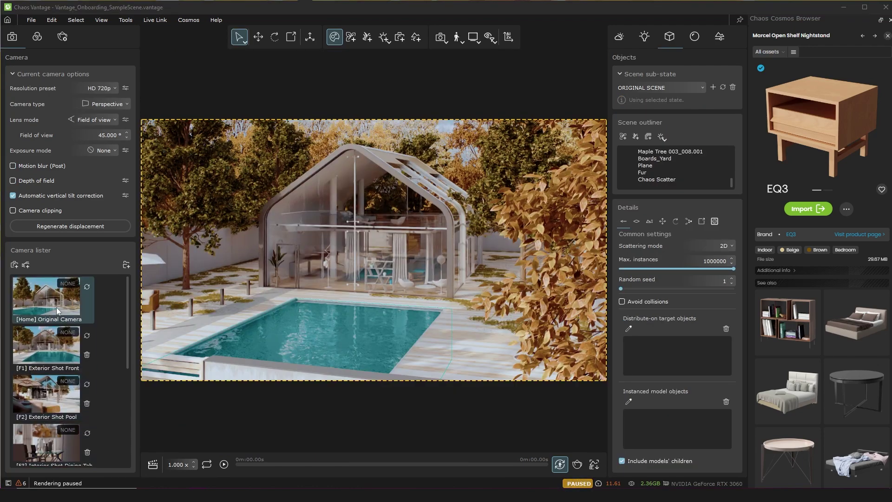
pyautogui.click(52, 383)
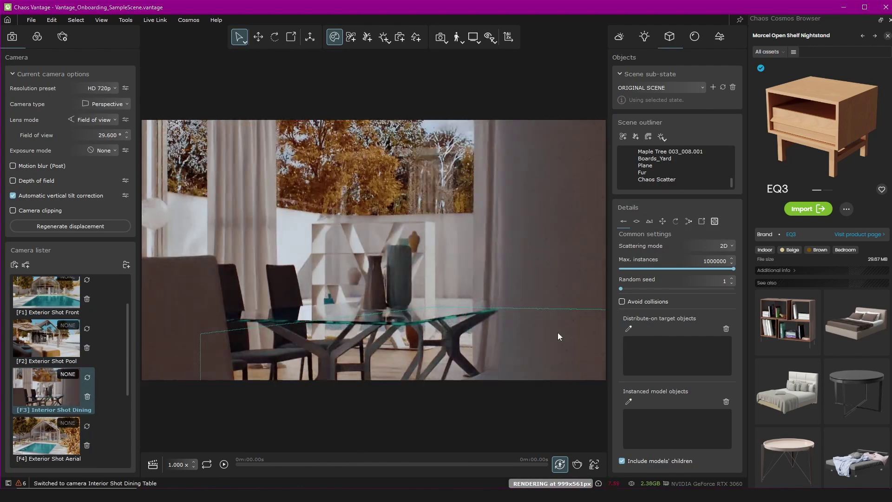
# Add a fur object and assign the rug under the dining table as its source
pyautogui.moveTo(445, 282); pyautogui.dragTo(429, 258, button='middle')
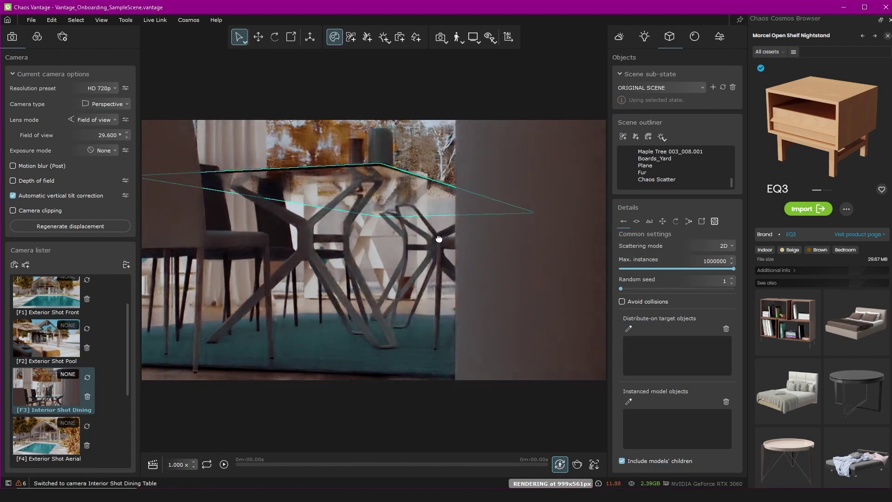
pyautogui.click(335, 352)
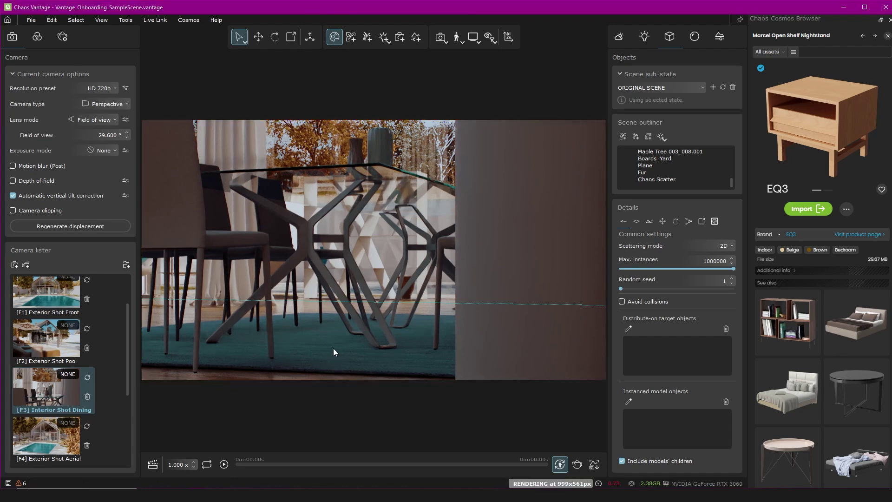
pyautogui.click(368, 38)
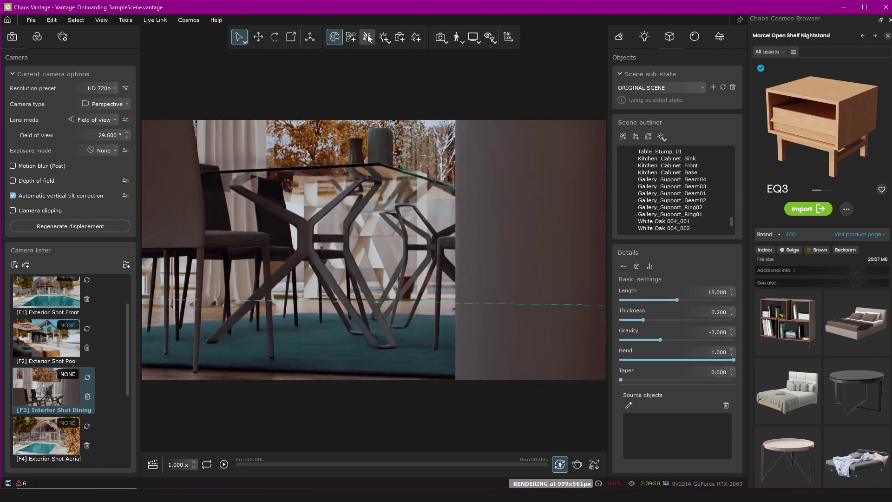
pyautogui.click(629, 406)
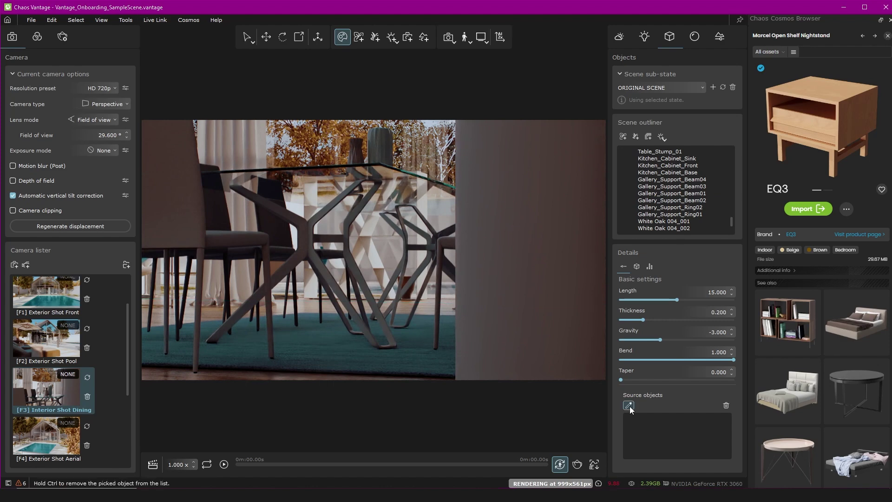
pyautogui.click(412, 359)
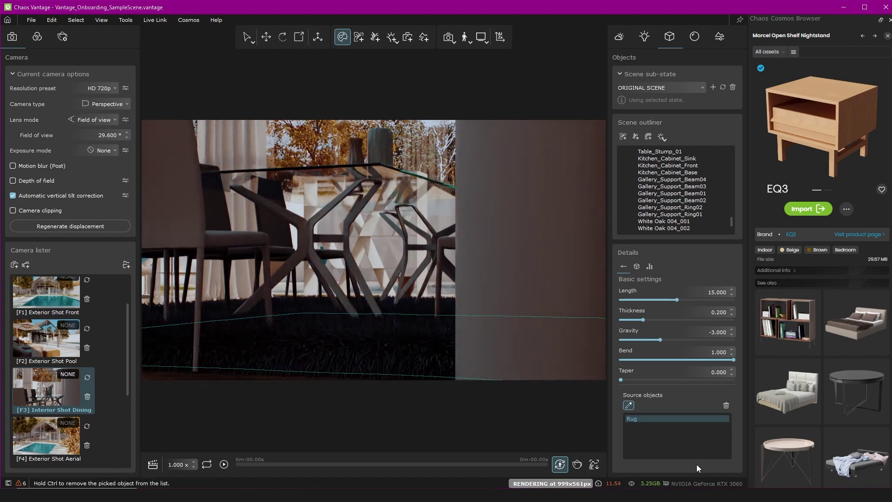
# Set the rug fur's length to about 15.4 and thickness to about 0.34, then lower its gravity
pyautogui.moveTo(677, 299); pyautogui.dragTo(660, 322)
pyautogui.click(660, 320)
pyautogui.click(684, 339)
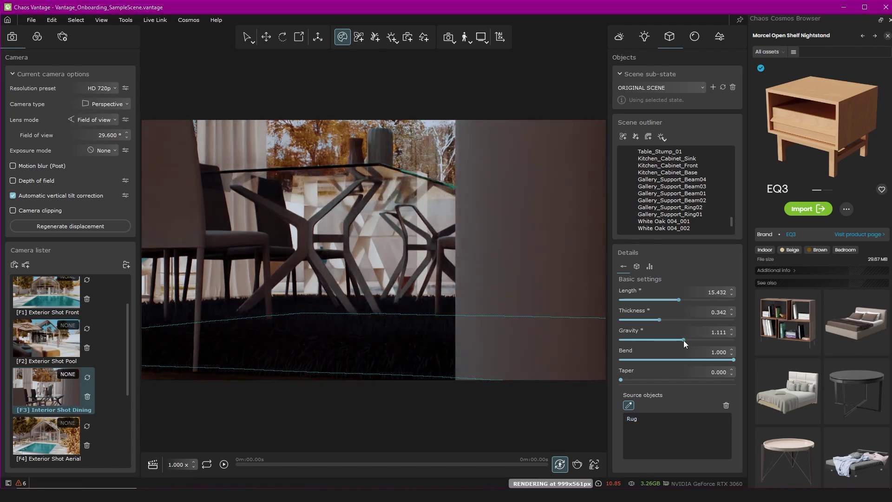
pyautogui.click(629, 340)
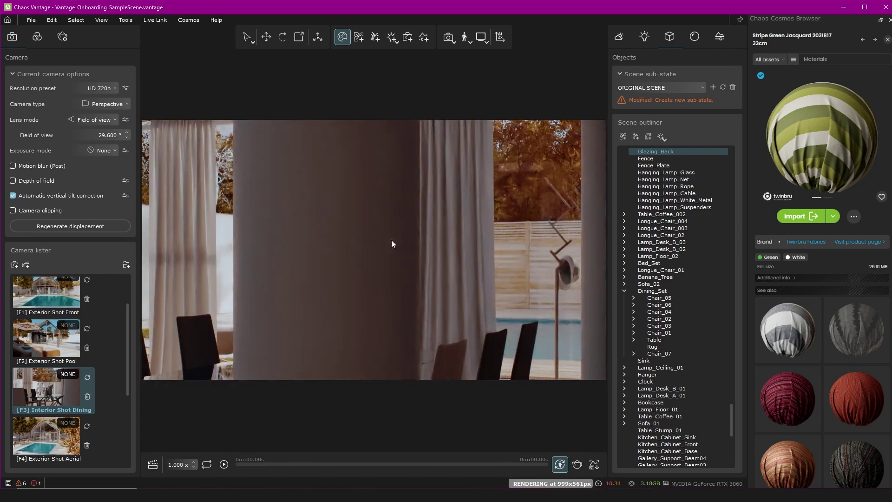
# Try automatic exposure and the rule-of-thirds composition overlay on the dining area view
pyautogui.moveTo(392, 244); pyautogui.dragTo(461, 117)
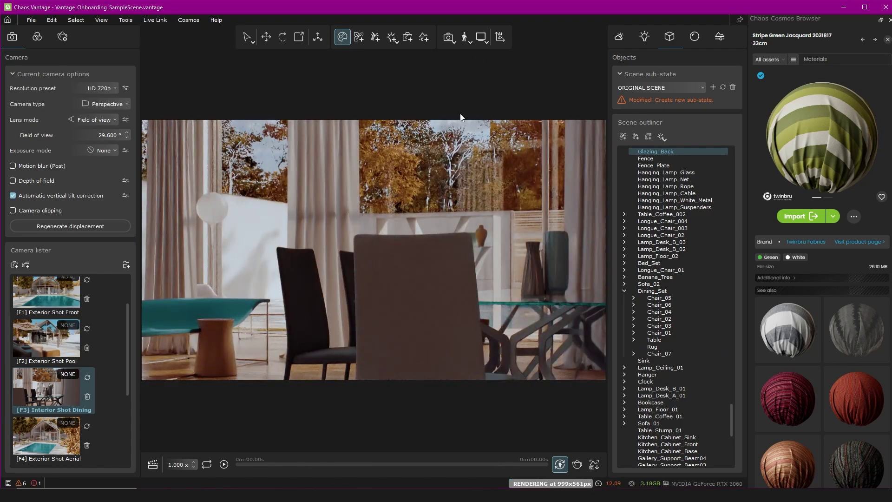
pyautogui.click(447, 38)
pyautogui.click(451, 72)
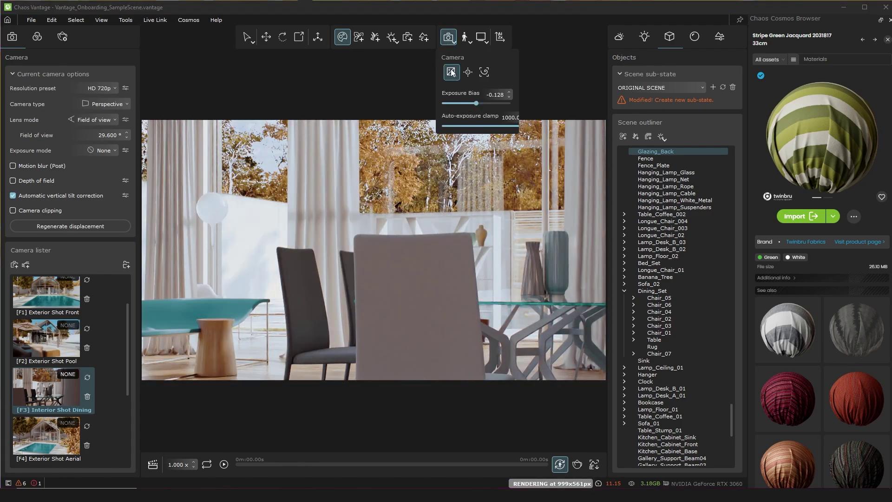
pyautogui.click(468, 73)
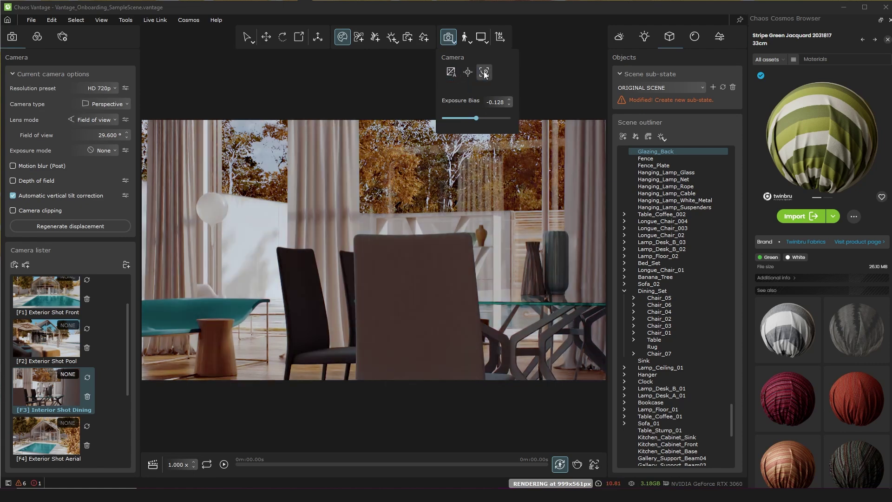
pyautogui.click(485, 73)
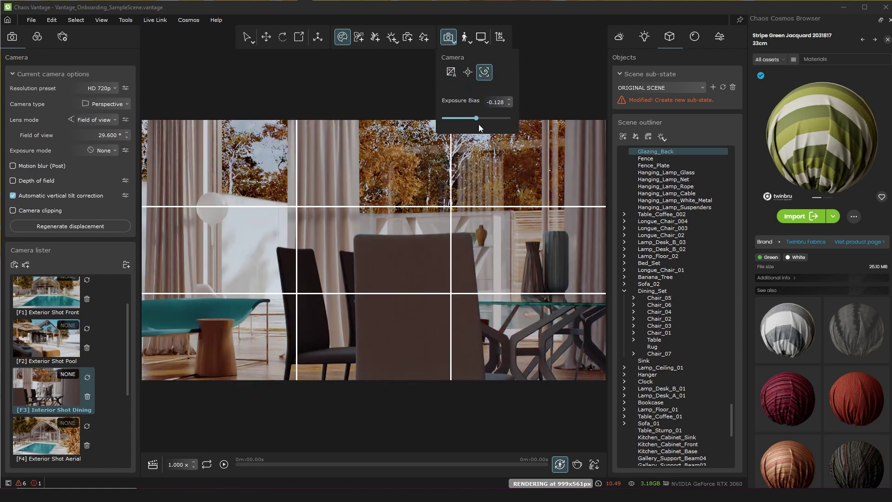
pyautogui.click(487, 76)
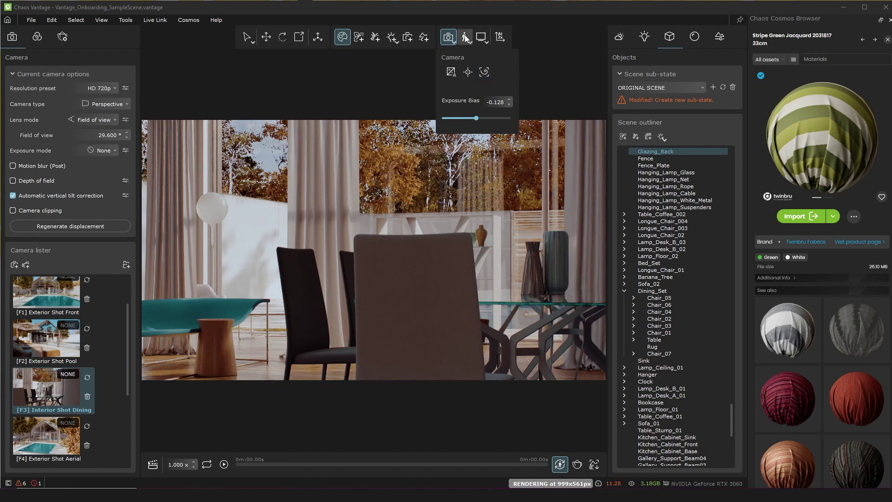
# Try walk-mode navigation in the dining area and enable increased mouse precision for fine camera adjustments
pyautogui.click(465, 37)
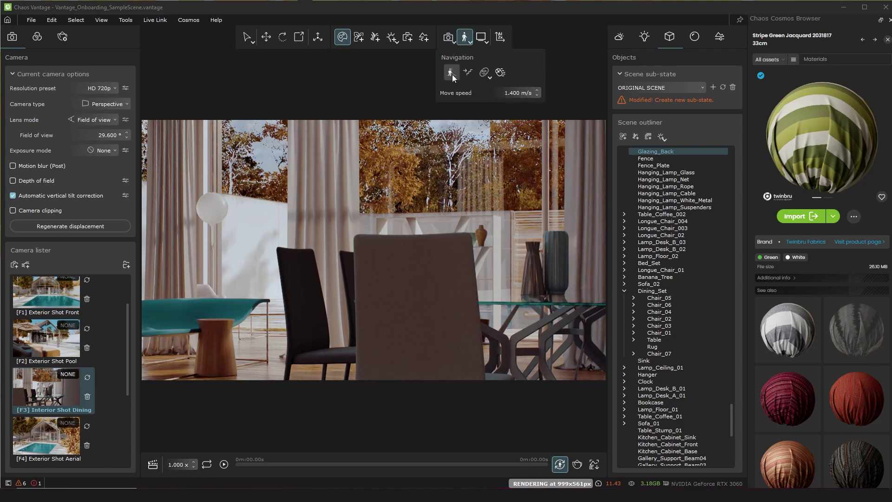
pyautogui.click(453, 75)
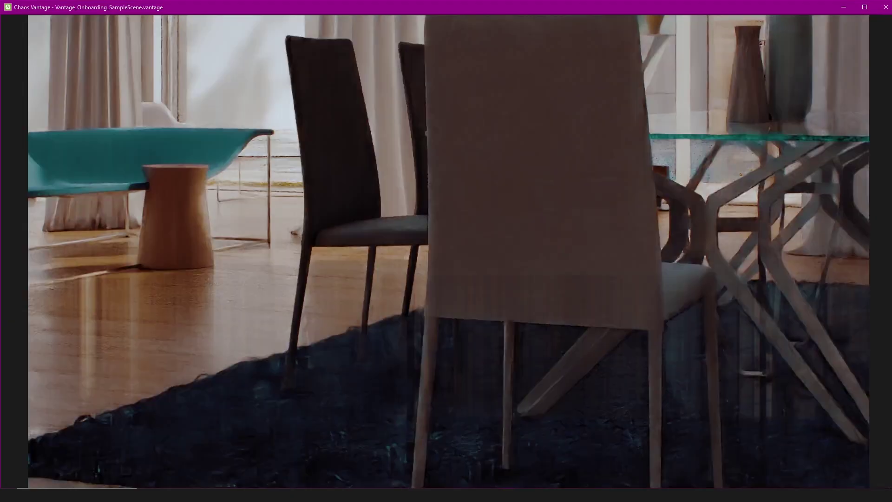
pyautogui.press('s')
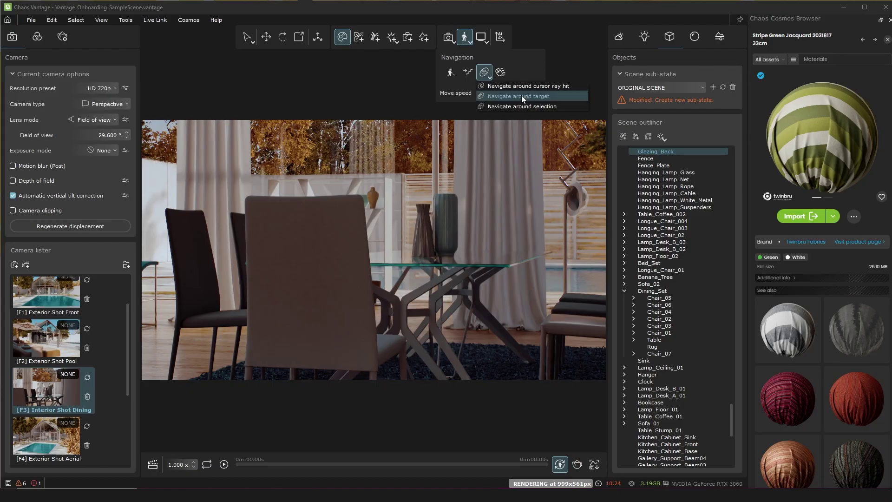
pyautogui.click(501, 72)
pyautogui.click(501, 73)
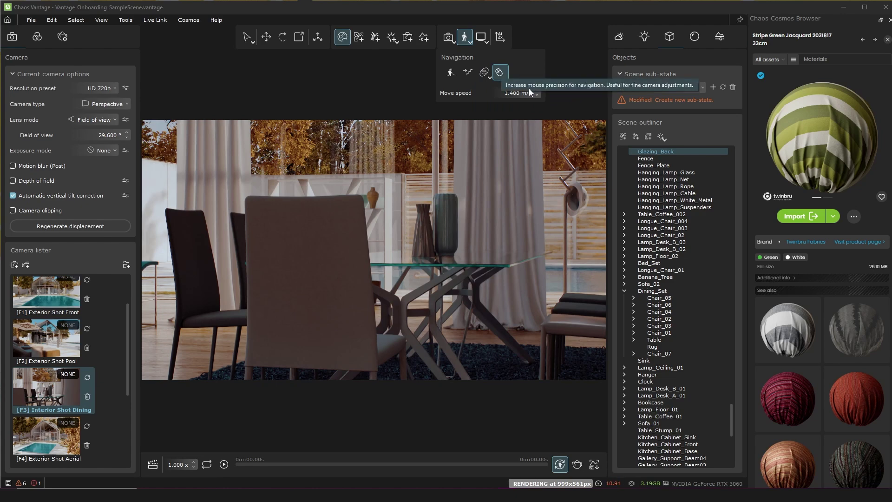
pyautogui.click(510, 93)
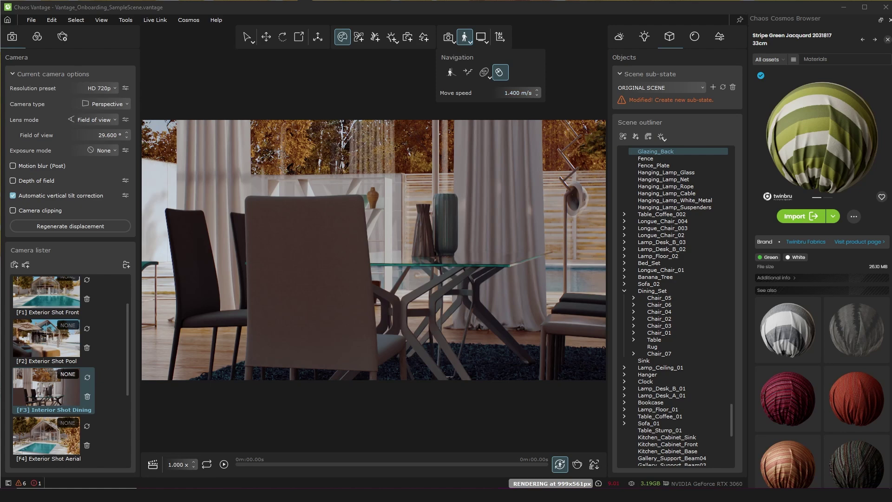
# Switch to the Exterior Shot Pool camera and hide the Chaos Cosmos browser to enlarge the render view
pyautogui.click(483, 38)
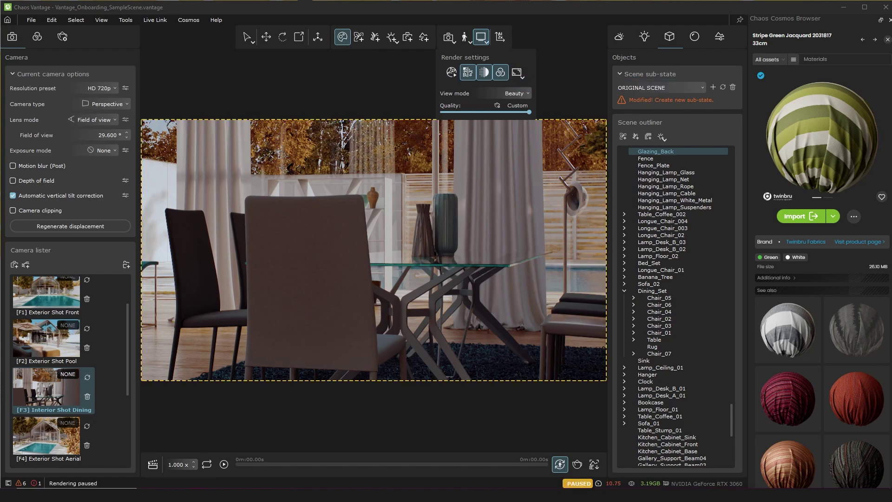
pyautogui.click(44, 336)
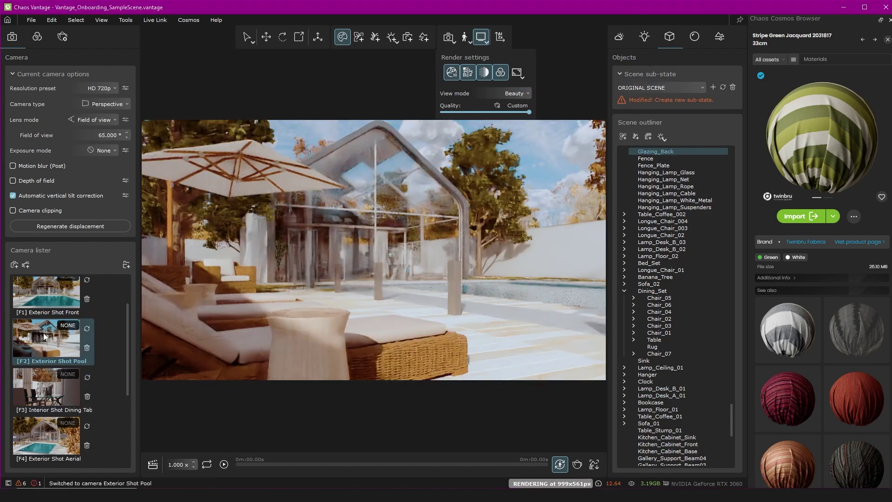
pyautogui.click(889, 20)
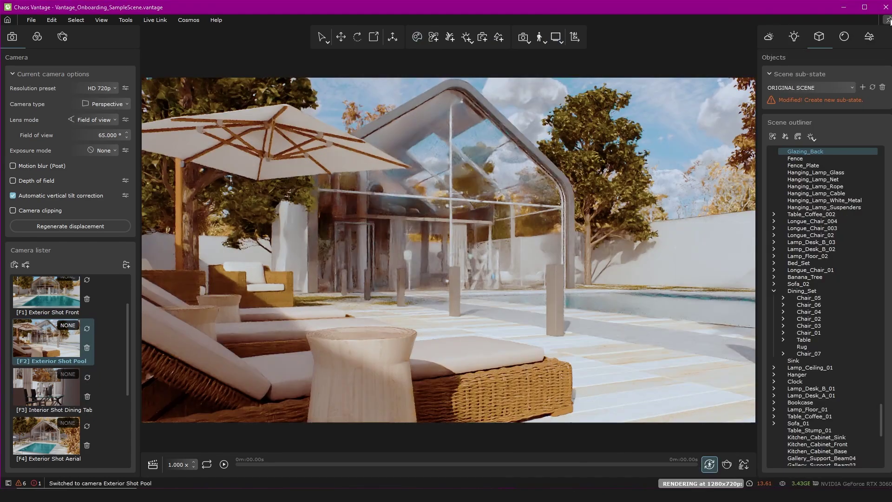
# Create two new cameras from different poolside views, the second showing more of the loungers and umbrella
pyautogui.moveTo(488, 277); pyautogui.dragTo(444, 280, button='middle')
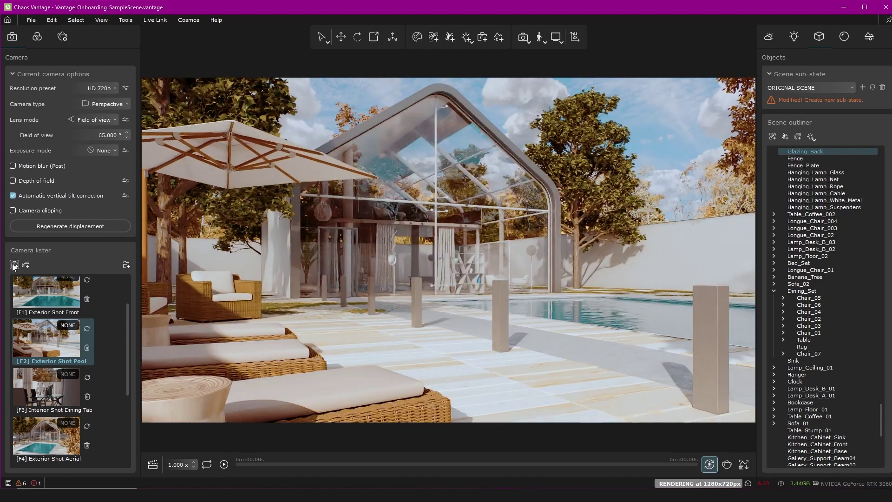
pyautogui.click(14, 265)
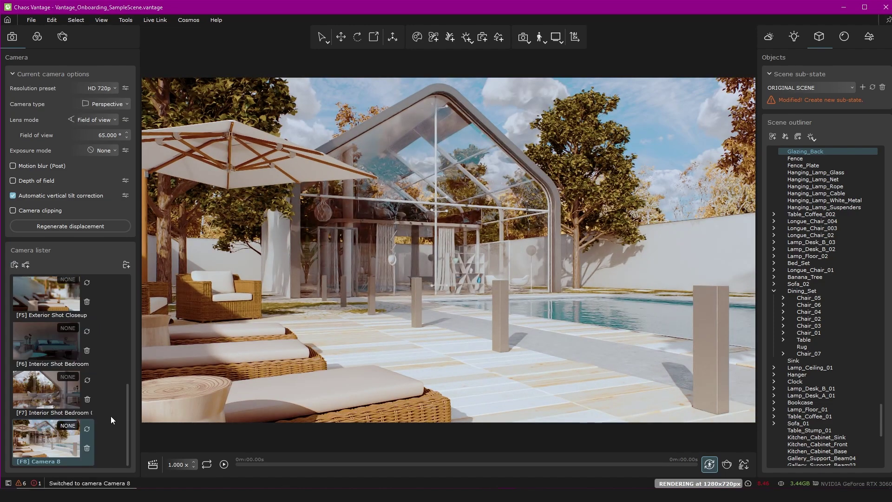
pyautogui.moveTo(446, 260); pyautogui.dragTo(401, 260)
pyautogui.moveTo(604, 260); pyautogui.dragTo(567, 254)
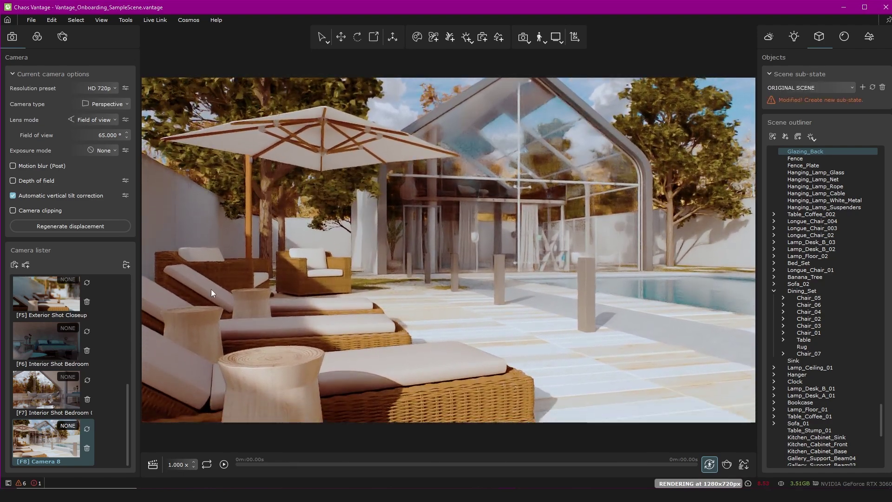
pyautogui.click(15, 266)
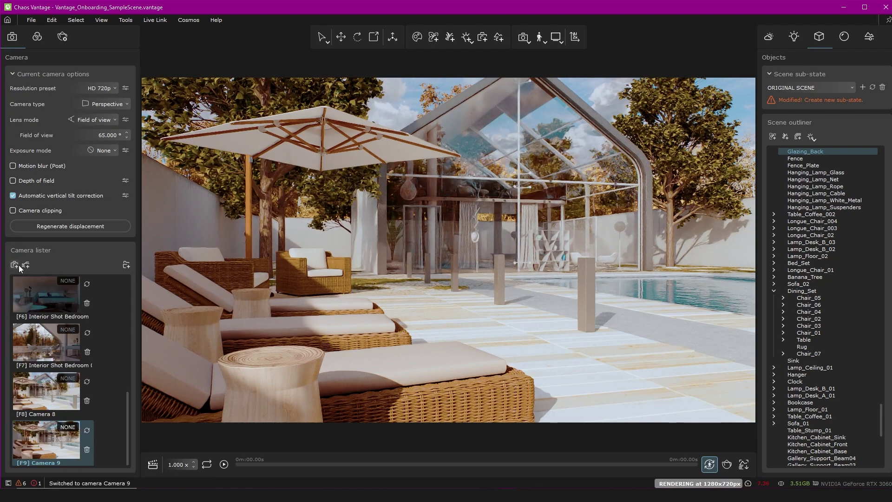
# Switch to Camera 8, adjust its poolside framing, and update the saved camera with this view
pyautogui.click(46, 390)
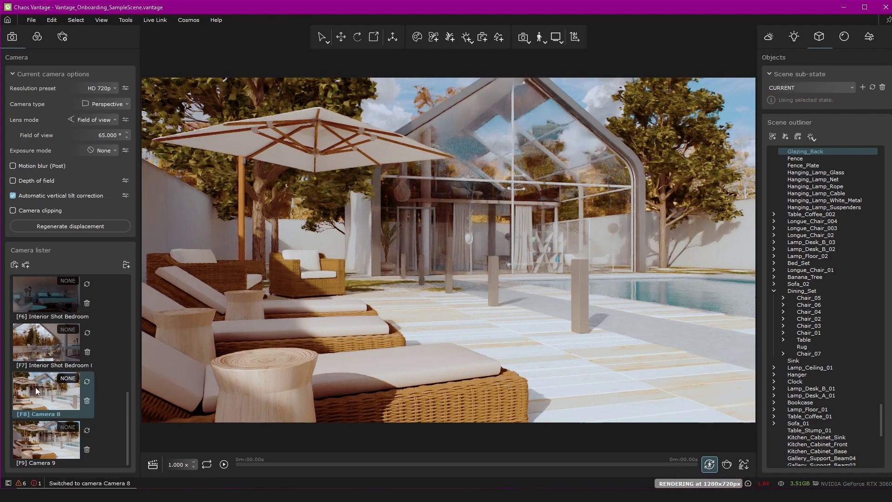
pyautogui.moveTo(465, 291); pyautogui.dragTo(465, 287)
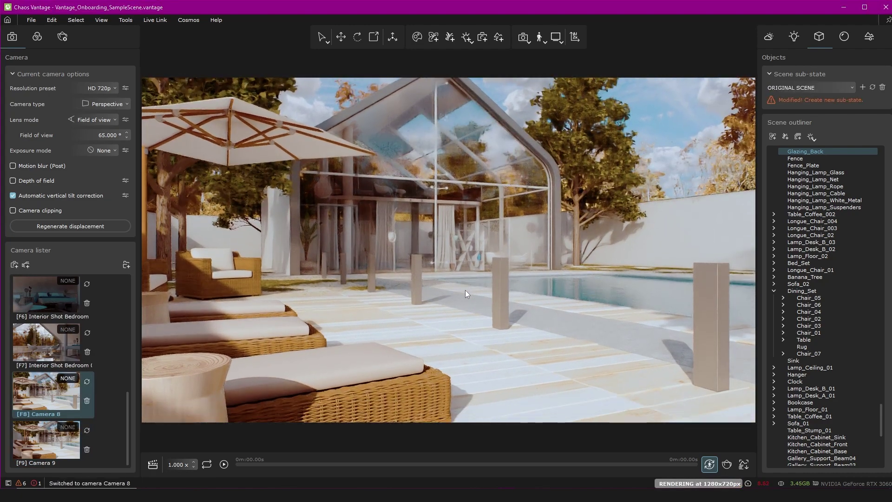
pyautogui.click(86, 382)
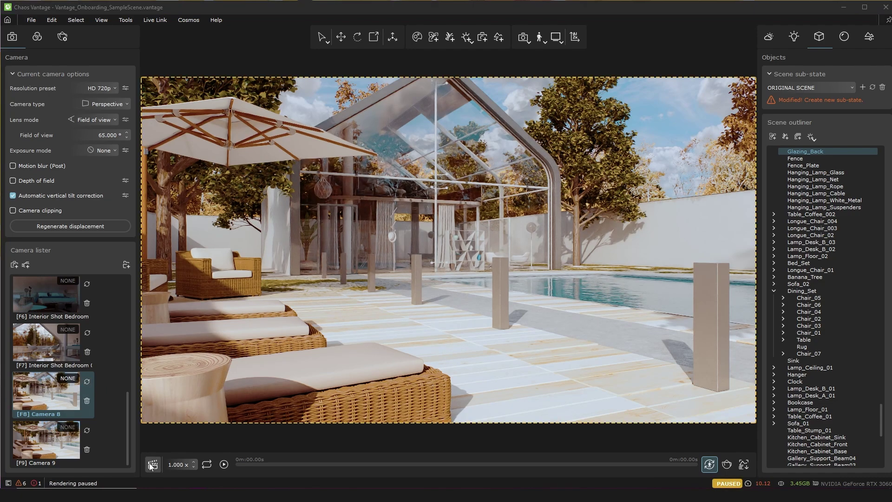
# Open the animation editor, add Camera 8 and Camera 9 to the camera track, and play their transition
pyautogui.click(150, 464)
pyautogui.click(153, 464)
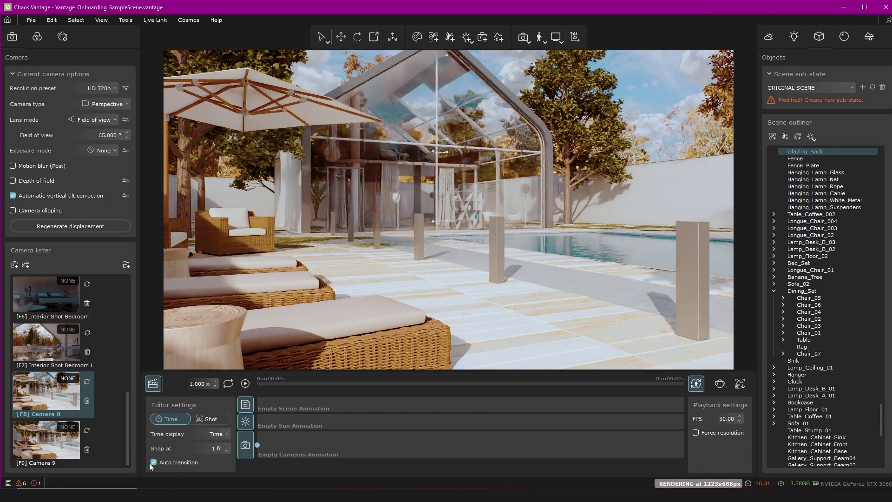
pyautogui.moveTo(46, 392); pyautogui.dragTo(266, 446)
pyautogui.moveTo(51, 442); pyautogui.dragTo(274, 445)
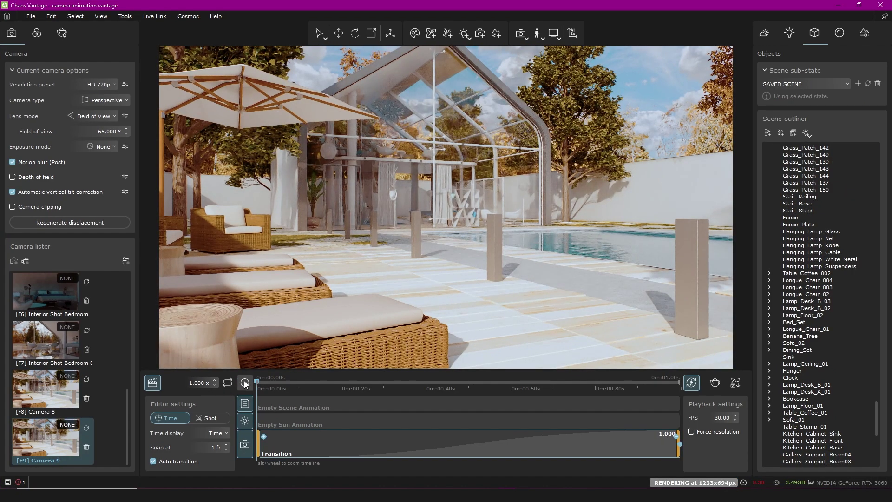
pyautogui.click(245, 383)
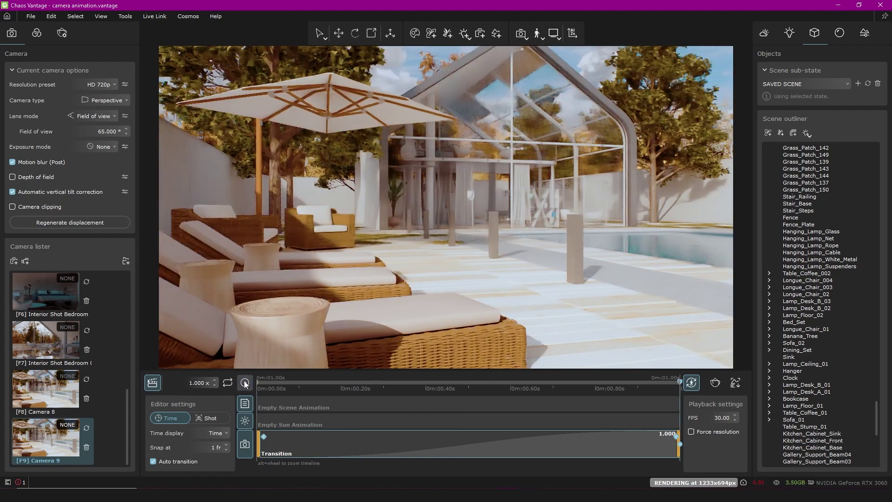
# Set the camera transition's duration to 5 seconds and play the animation
pyautogui.rightClick(448, 442)
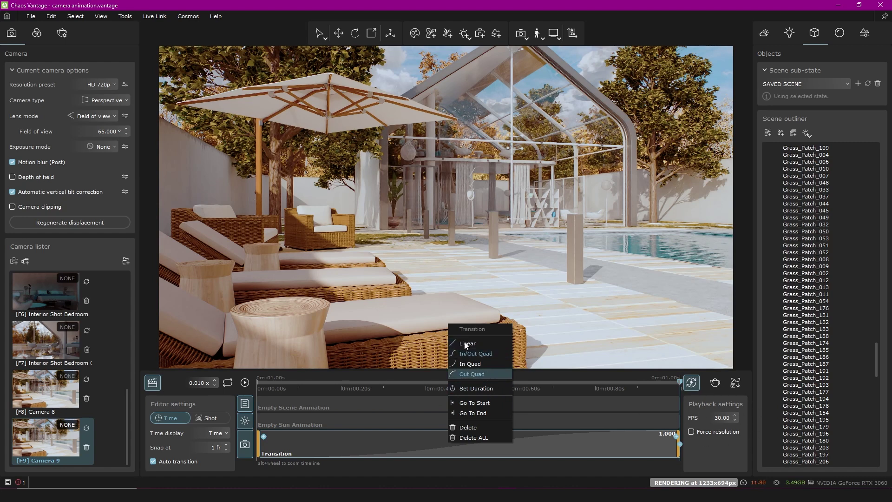
pyautogui.click(467, 389)
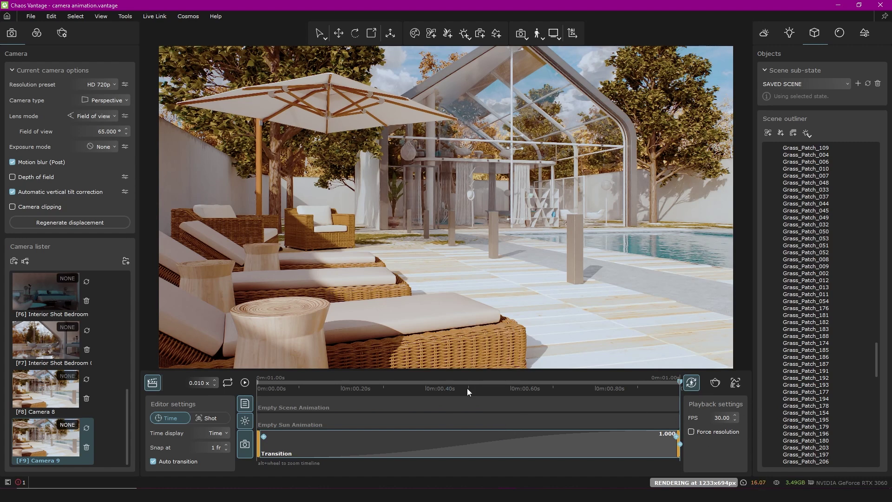
pyautogui.write('5')
pyautogui.press('Return')
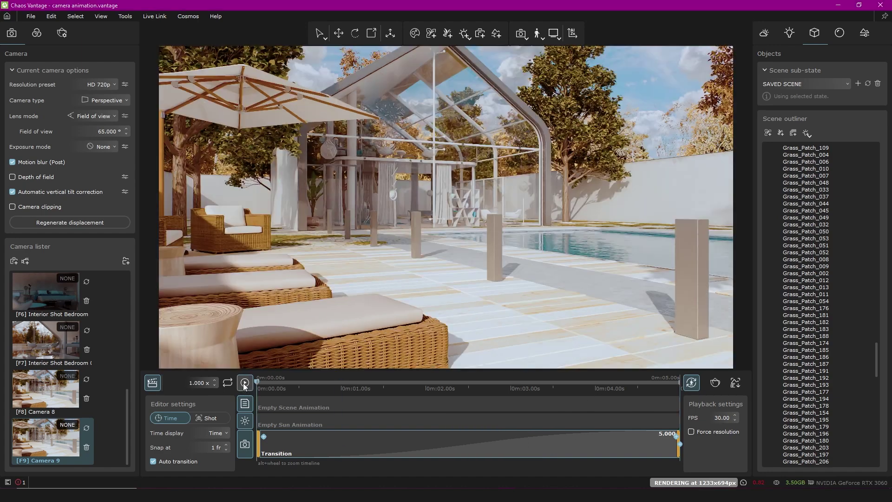
pyautogui.click(245, 383)
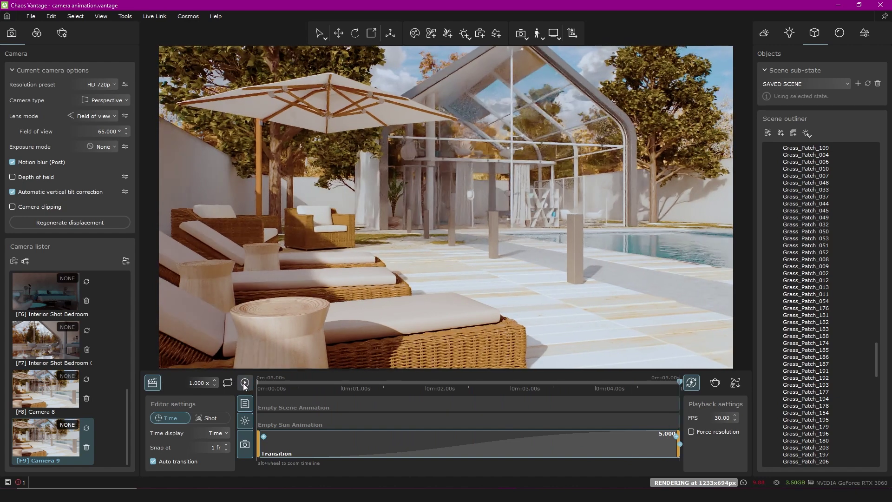
# Set the camera transition's easing to Out Quad and play the animation again
pyautogui.rightClick(458, 440)
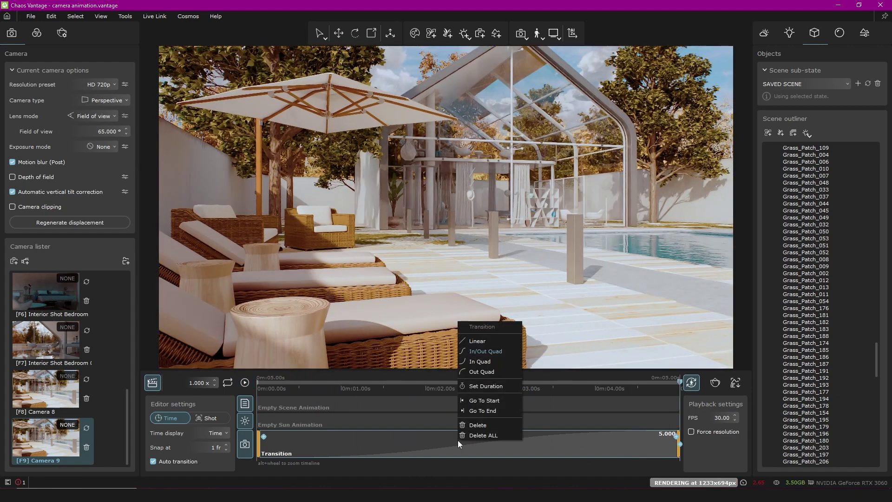
pyautogui.click(478, 372)
pyautogui.click(245, 383)
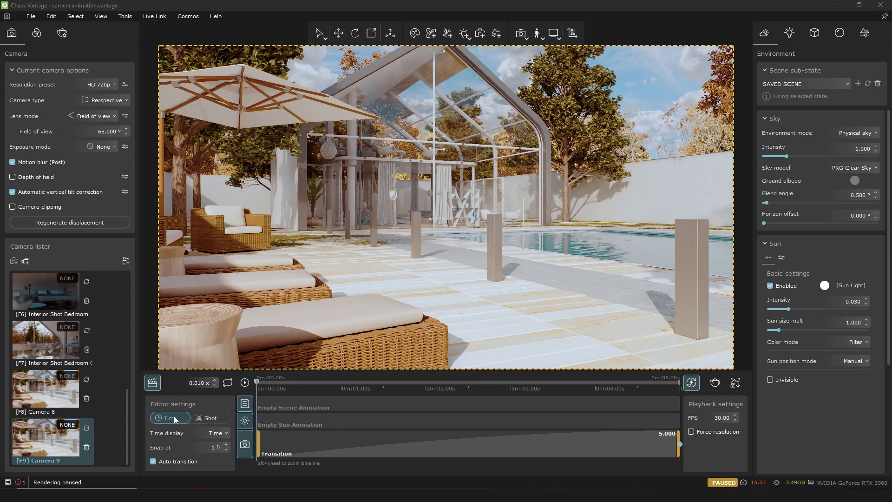
# Switch the animation editor to Shot mode, play the sequence, and append the F7 Interior Shot Bedroom camera after Camera 9
pyautogui.click(212, 417)
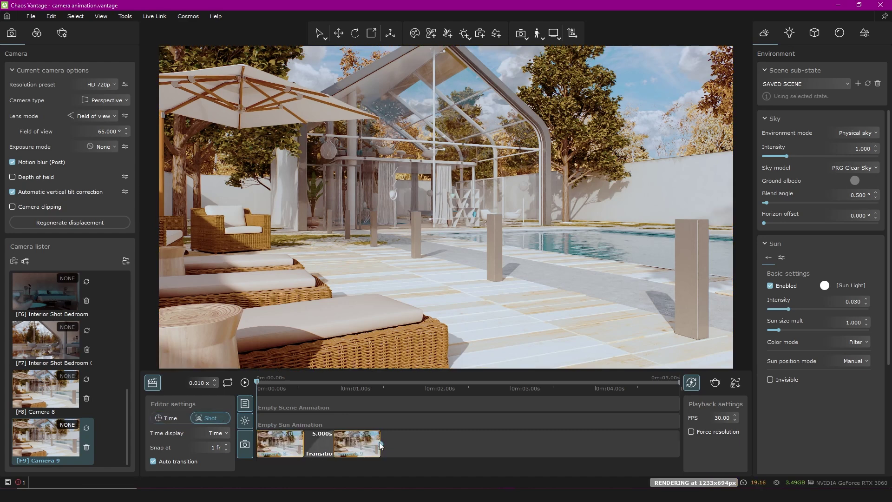
pyautogui.click(247, 385)
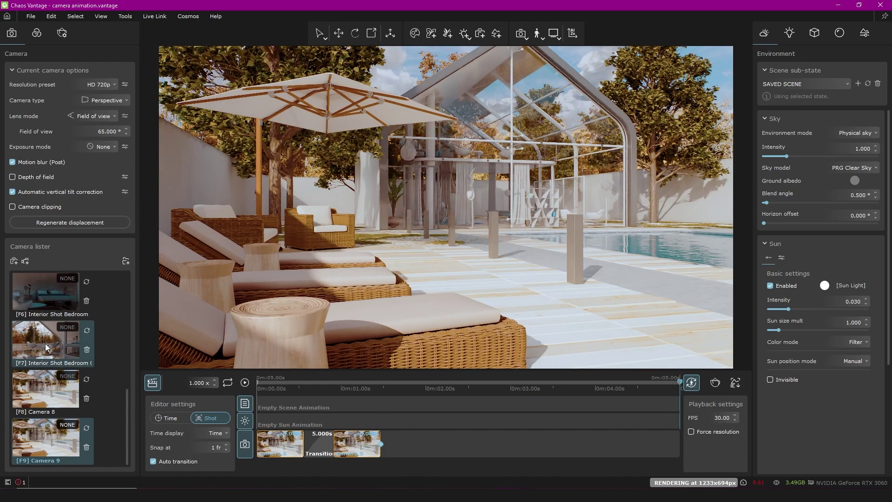
pyautogui.moveTo(46, 344); pyautogui.dragTo(402, 441)
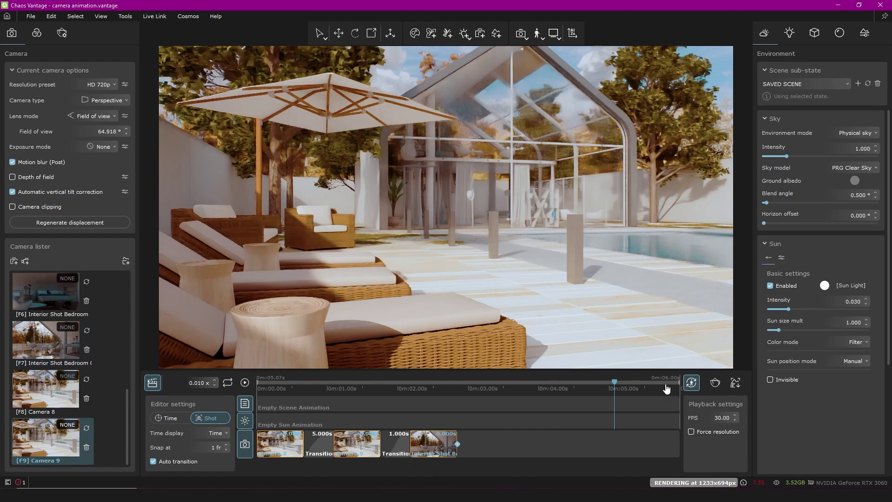